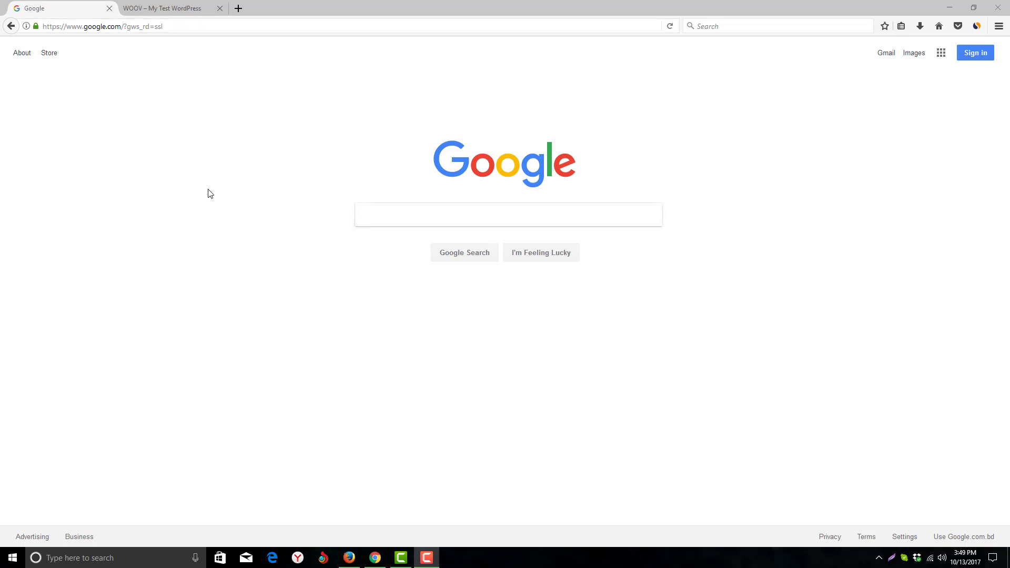
Switch to the 'WOOV – My Test WordPress' tab and look over its Hello world! front page
{"action": "left_click", "coordinate": [168, 7]}
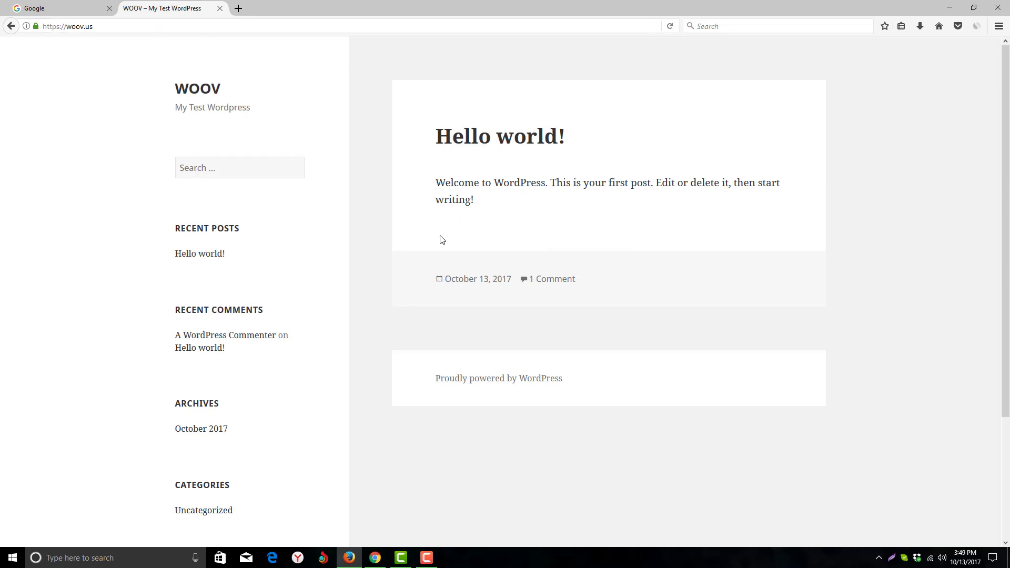
{"action": "scroll", "coordinate": [421, 251], "scroll_direction": "down", "scroll_amount": 3}
{"action": "scroll", "coordinate": [421, 251], "scroll_direction": "up", "scroll_amount": 3}
{"action": "scroll", "coordinate": [365, 200], "scroll_direction": "down", "scroll_amount": 3}
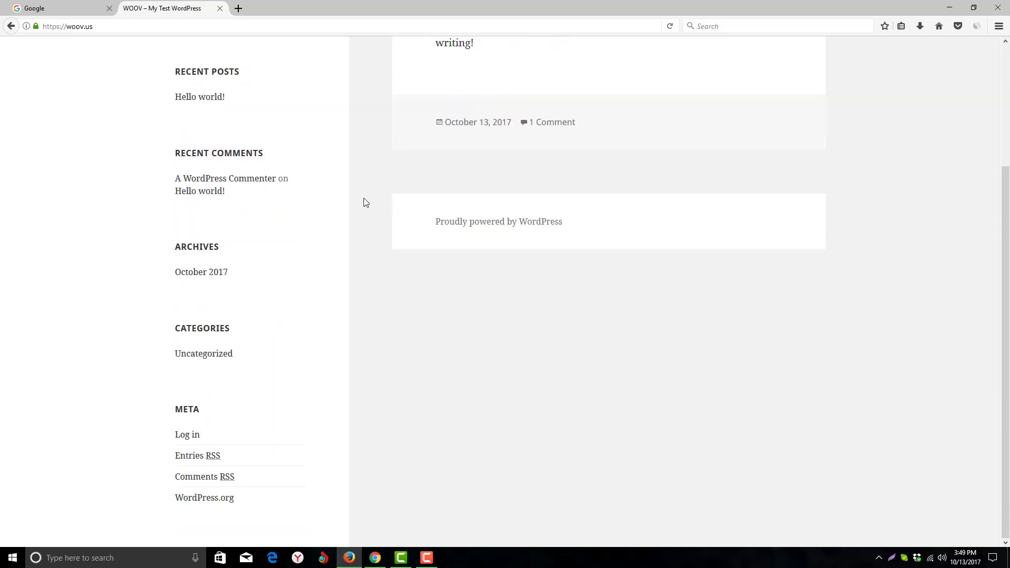
{"action": "scroll", "coordinate": [365, 202], "scroll_direction": "up", "scroll_amount": 3}
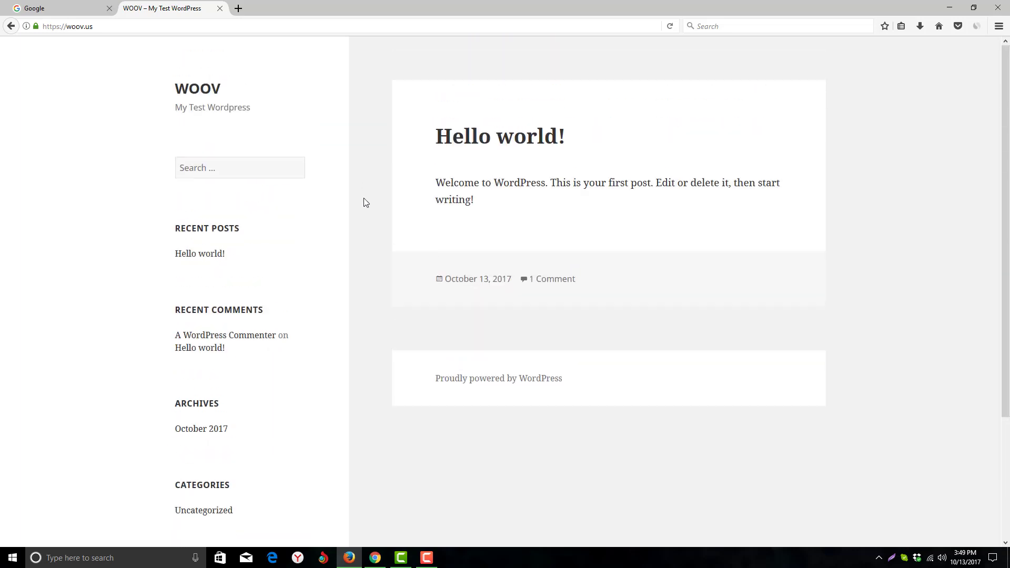
In the Google tab, load facebook.com from the address bar
{"action": "left_click", "coordinate": [49, 6]}
{"action": "left_click", "coordinate": [154, 27]}
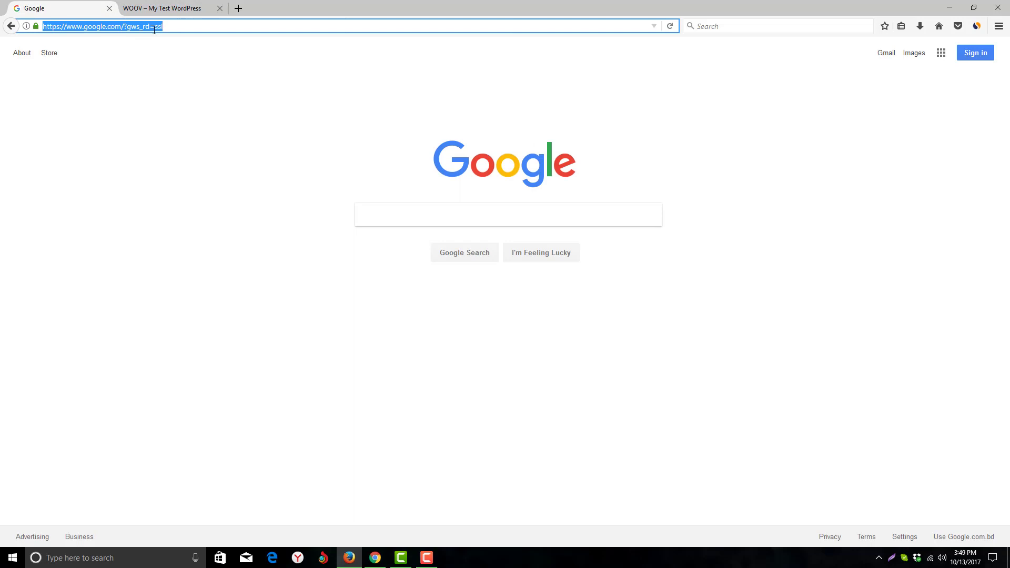
{"action": "type", "text": "facebook"}
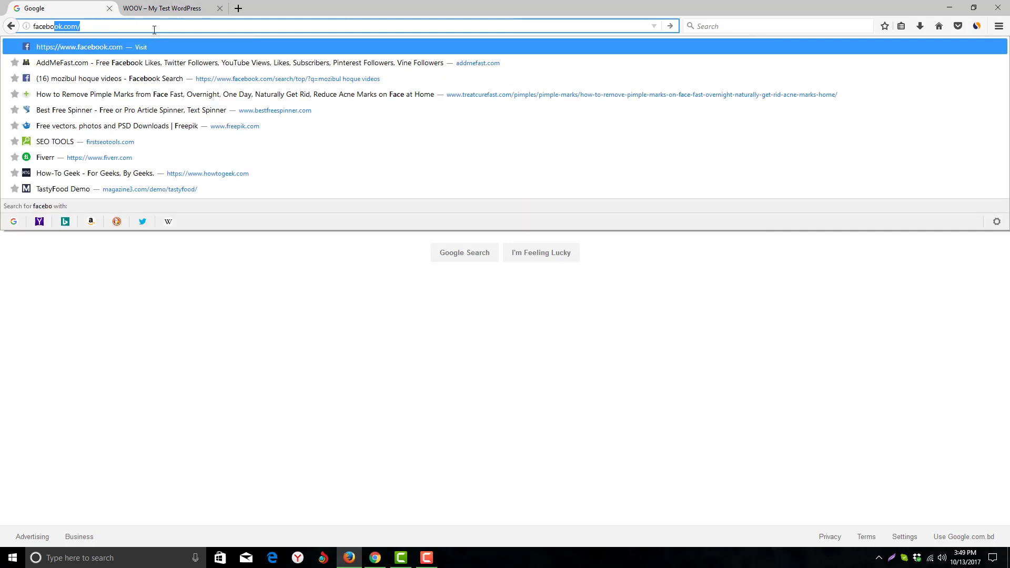
{"action": "type", "text": "."}
{"action": "key", "text": "Return"}
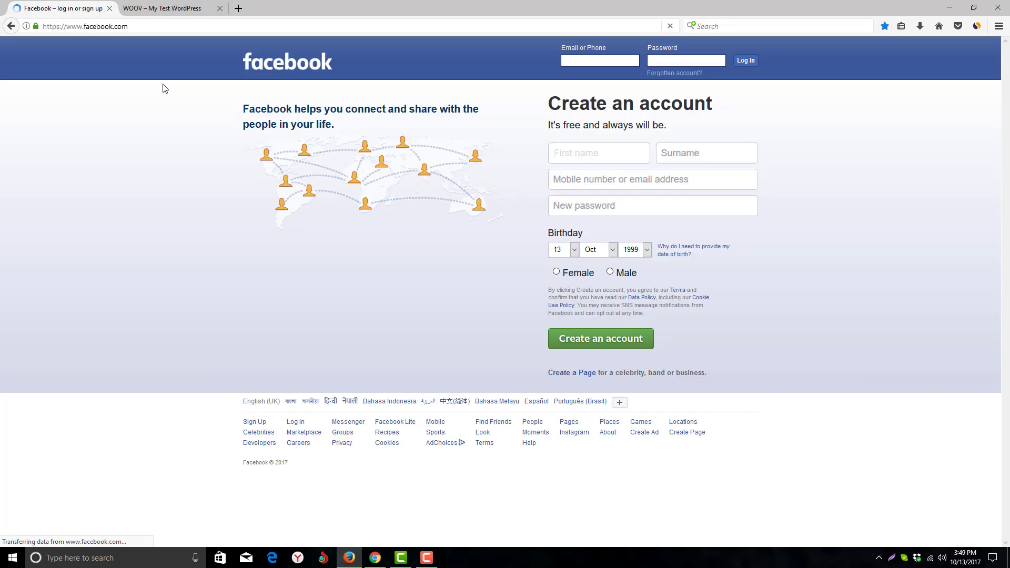
Sign in with the account's email and password, resubmitting after the old-password warning
{"action": "left_click", "coordinate": [591, 63]}
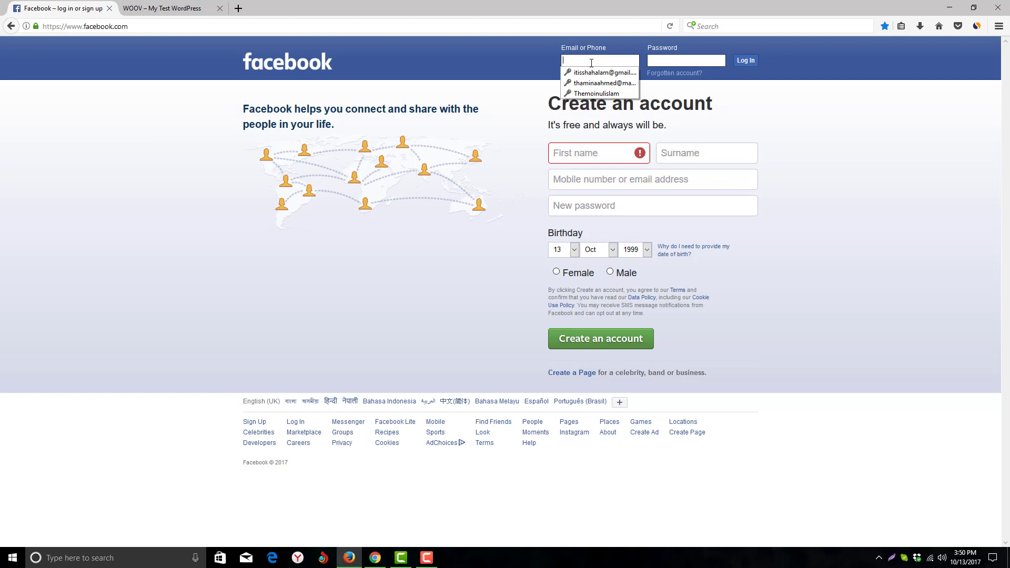
{"action": "type", "text": "iamhriday"}
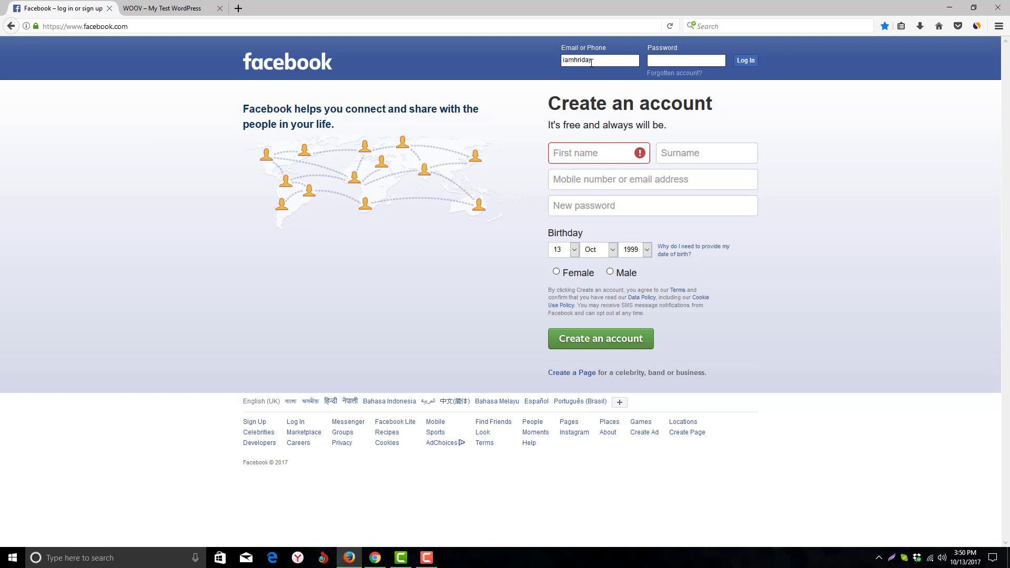
{"action": "key", "text": "Tab"}
{"action": "type", "text": "a"}
{"action": "key", "text": "Return"}
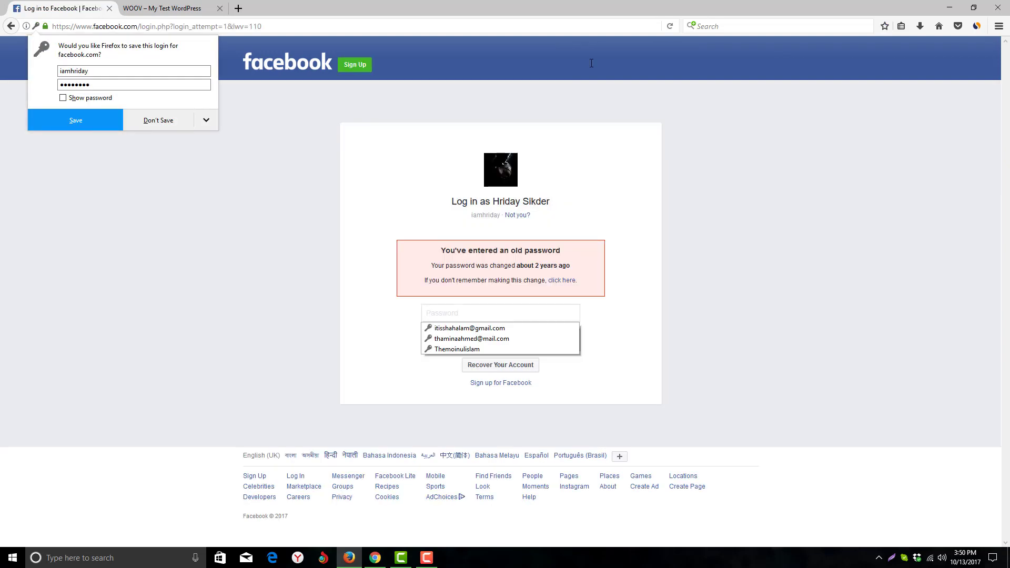
{"action": "type", "text": "••"}
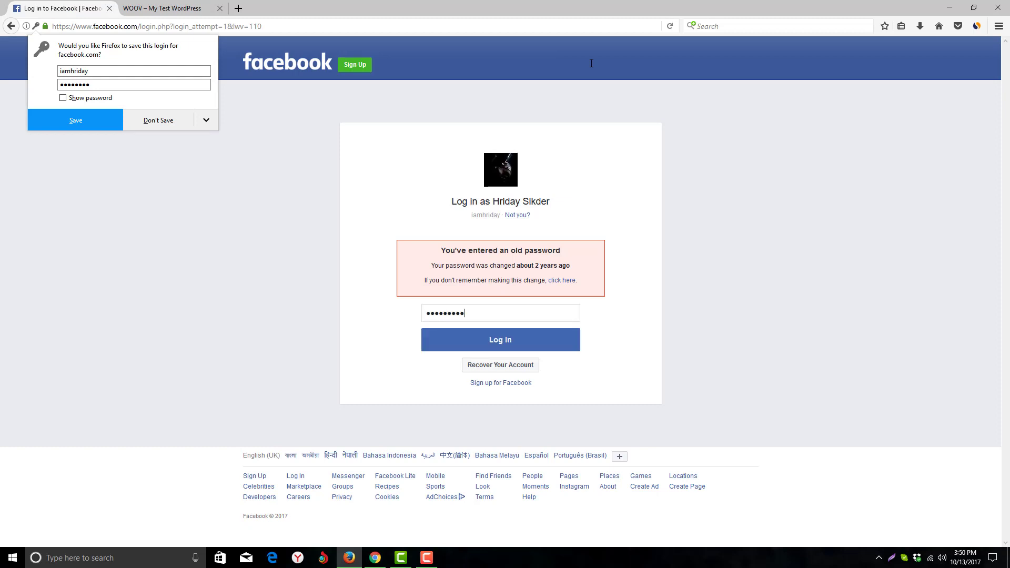
{"action": "key", "text": "Return"}
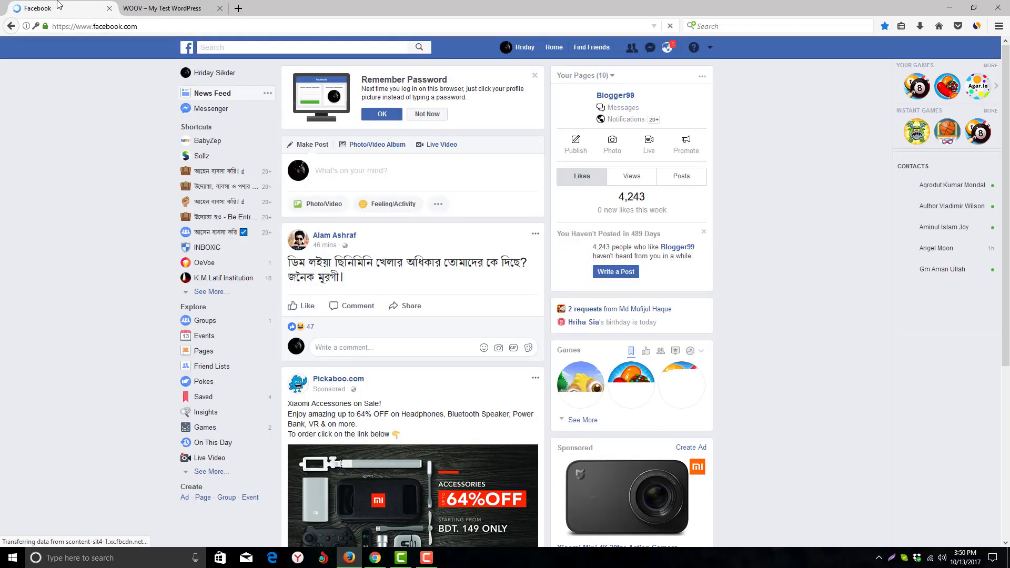
Dismiss the Remember Password prompt and glance at the notifications list
{"action": "left_click", "coordinate": [534, 78]}
{"action": "left_click", "coordinate": [667, 48]}
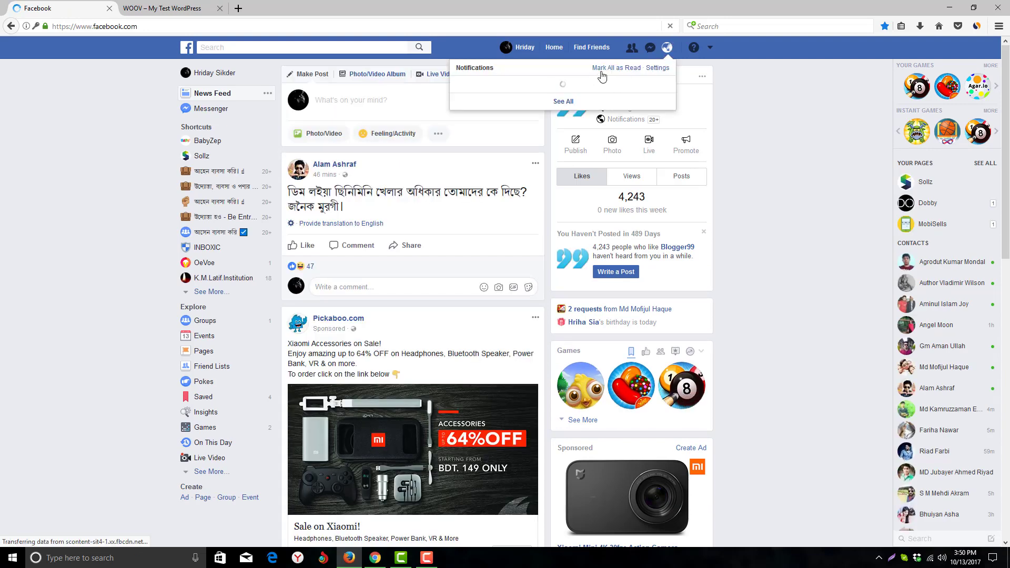
{"action": "left_click", "coordinate": [771, 116]}
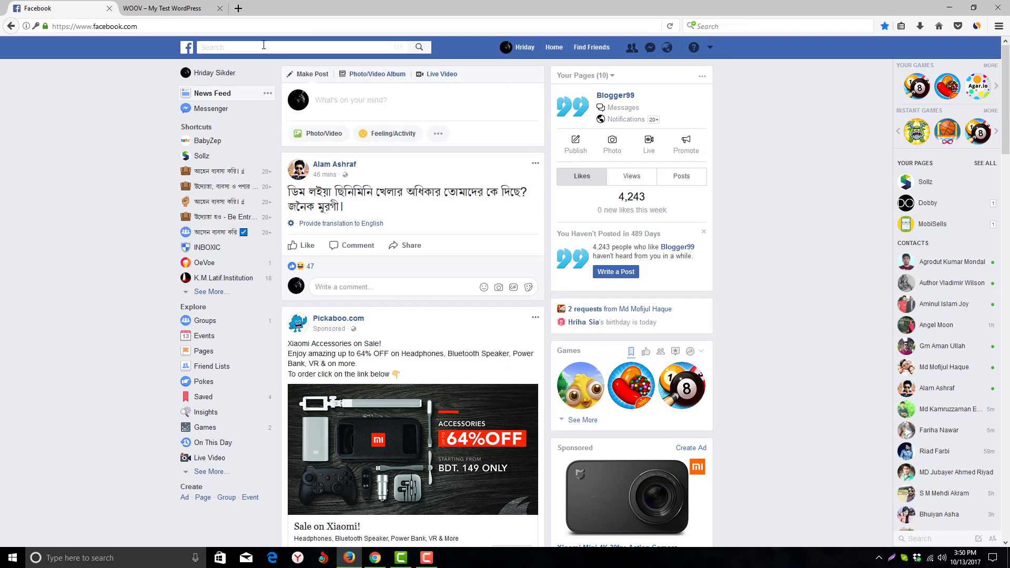
{"action": "left_click", "coordinate": [112, 124]}
Search Facebook for 'funny videos' and scroll through the Videos results
{"action": "left_click", "coordinate": [250, 51]}
{"action": "type", "text": "f"}
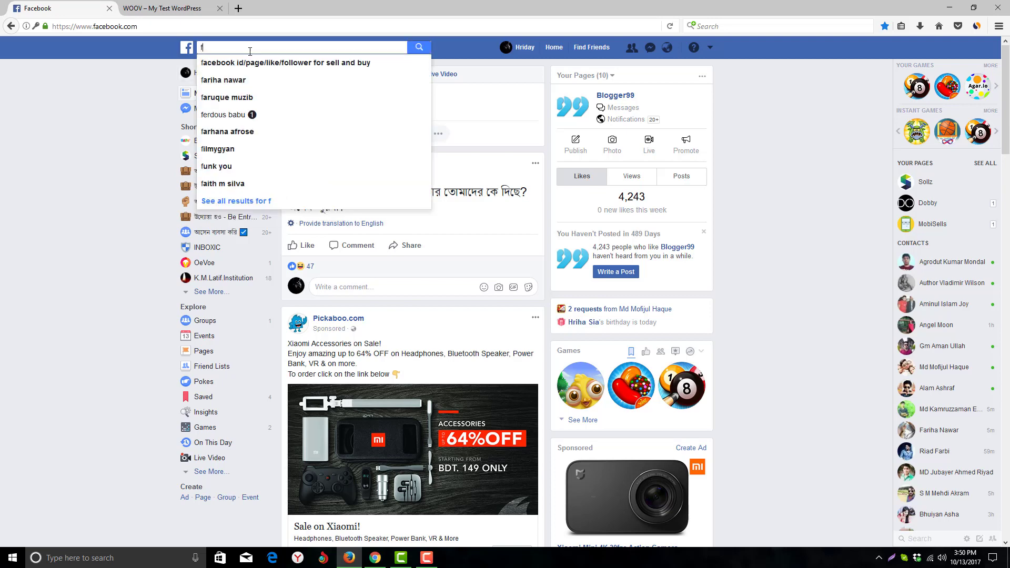
{"action": "type", "text": "unny videos"}
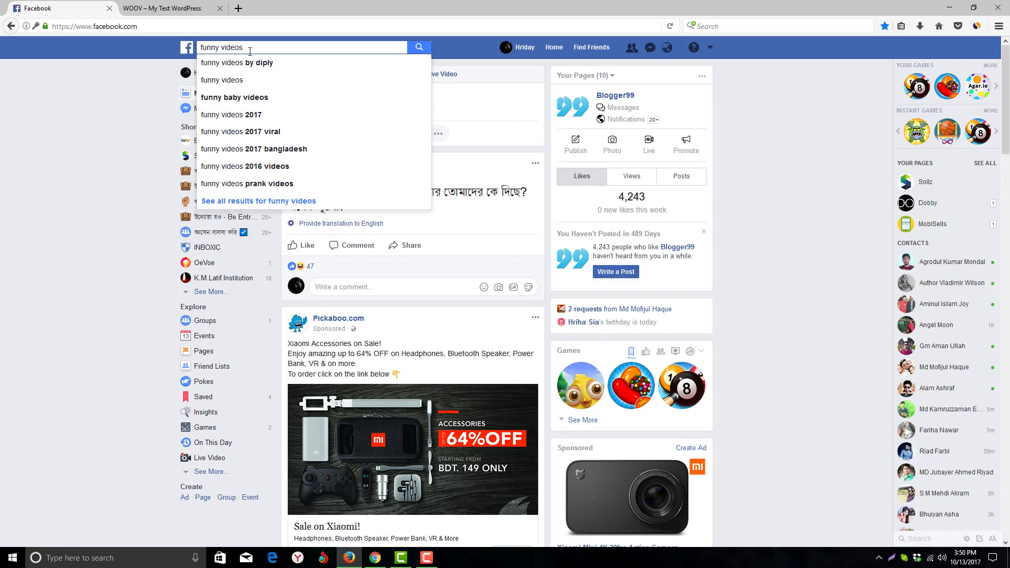
{"action": "left_click", "coordinate": [273, 84]}
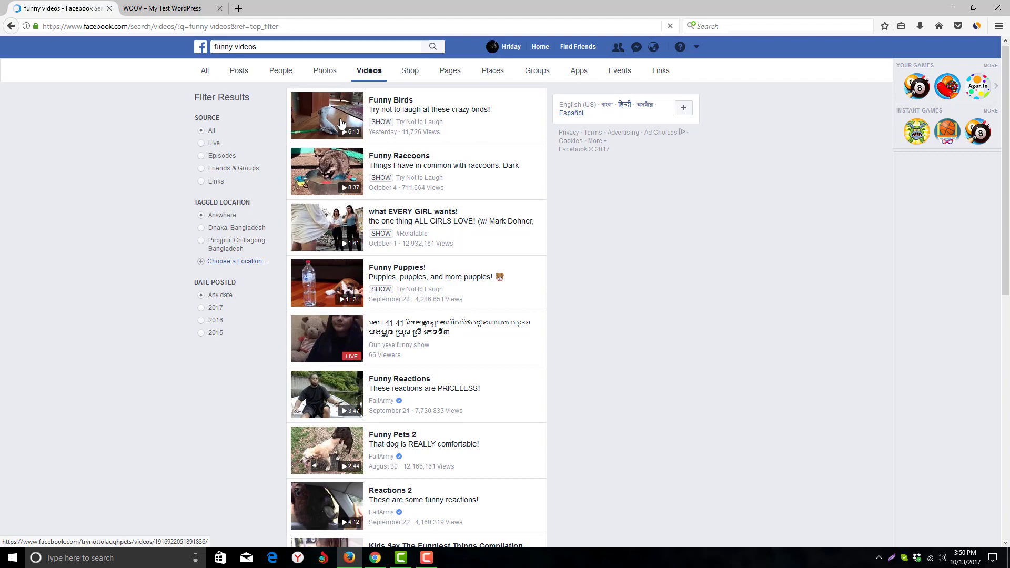
{"action": "scroll", "coordinate": [348, 151], "scroll_direction": "down", "scroll_amount": 3}
{"action": "scroll", "coordinate": [352, 174], "scroll_direction": "down", "scroll_amount": 10}
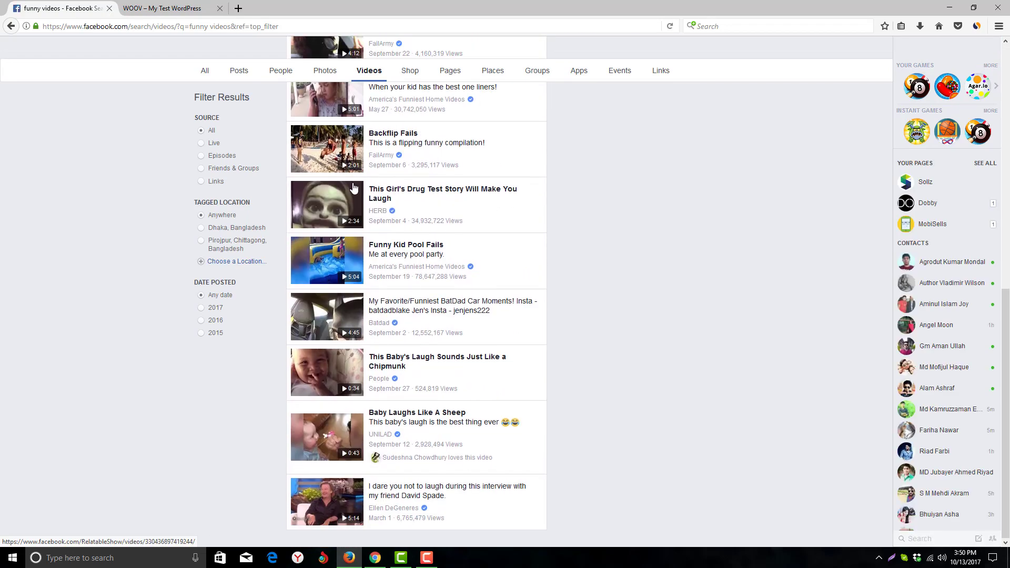
{"action": "scroll", "coordinate": [356, 194], "scroll_direction": "down", "scroll_amount": 10}
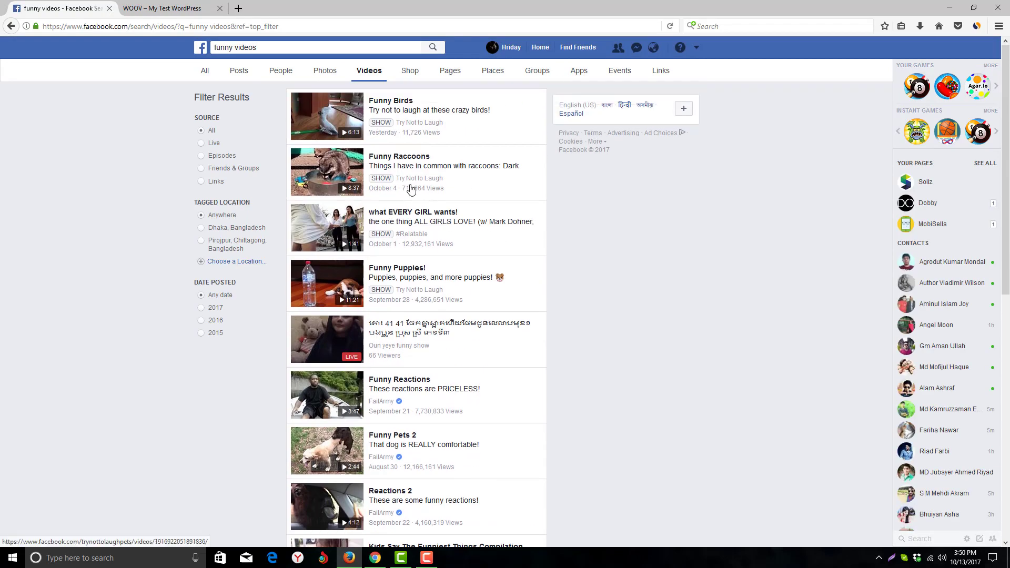
{"action": "scroll", "coordinate": [418, 195], "scroll_direction": "up", "scroll_amount": 10}
{"action": "scroll", "coordinate": [556, 292], "scroll_direction": "down", "scroll_amount": 1}
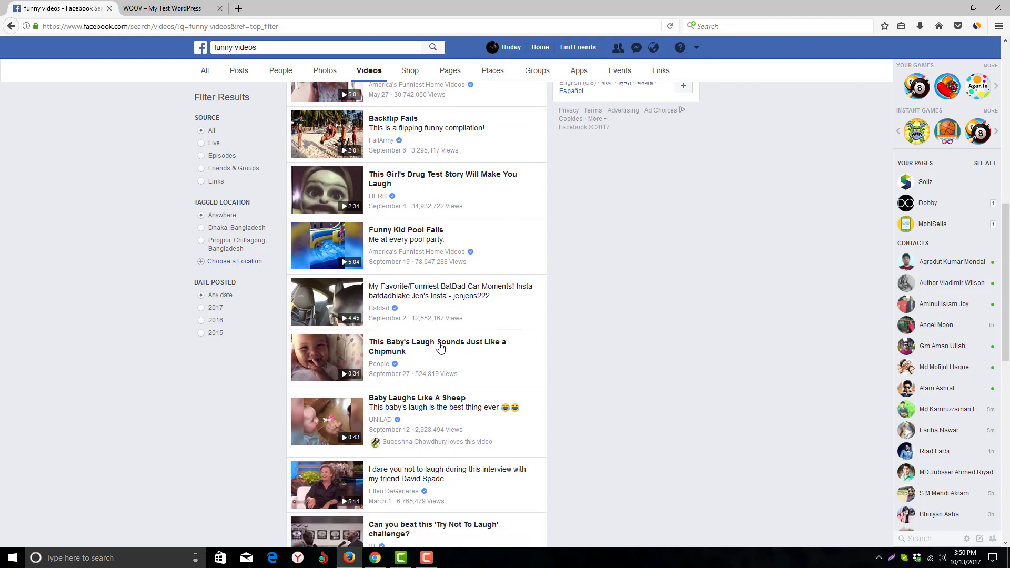
Open and pause 'This Baby's Laugh Sounds Just Like a Chipmunk', then highlight its video ID in the address
{"action": "left_click", "coordinate": [408, 347]}
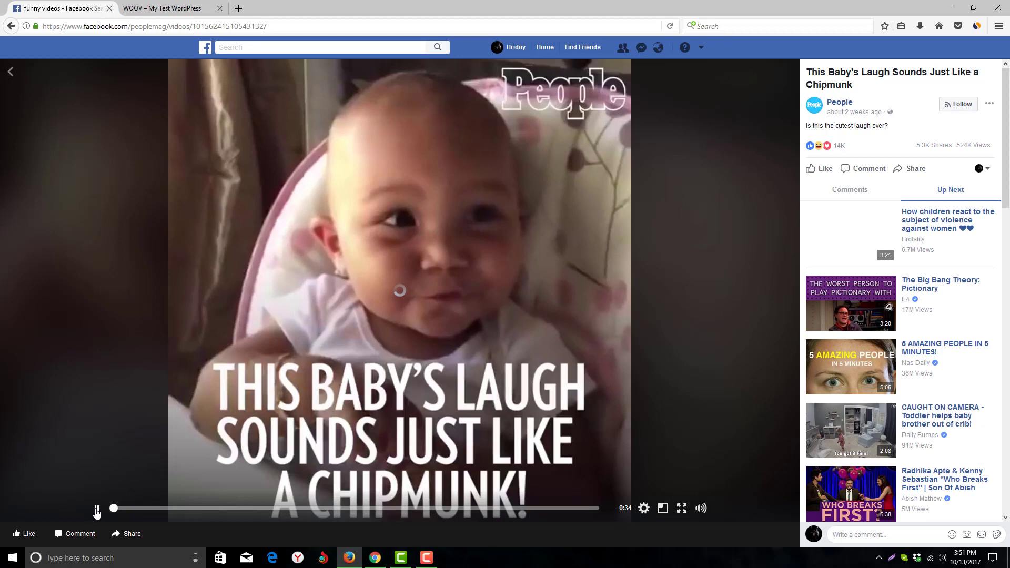
{"action": "left_click", "coordinate": [96, 509]}
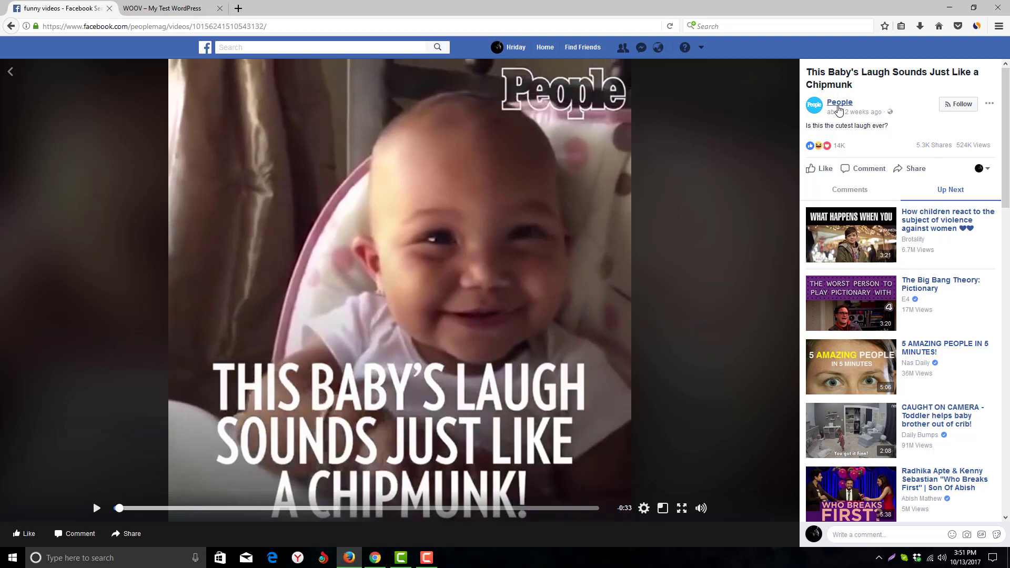
{"action": "mouse_move", "coordinate": [837, 108]}
{"action": "left_click", "coordinate": [300, 26]}
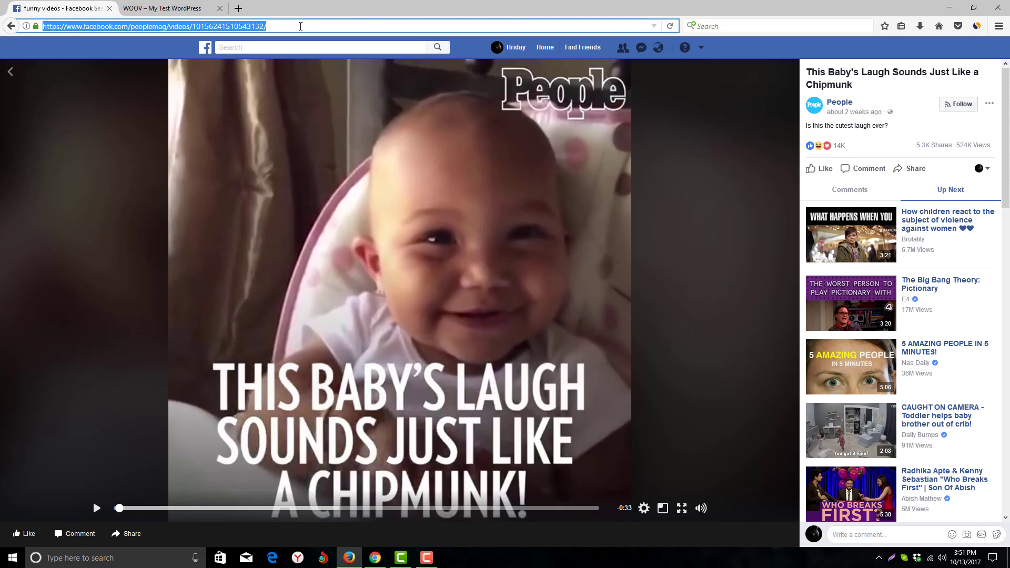
{"action": "left_click", "coordinate": [117, 26]}
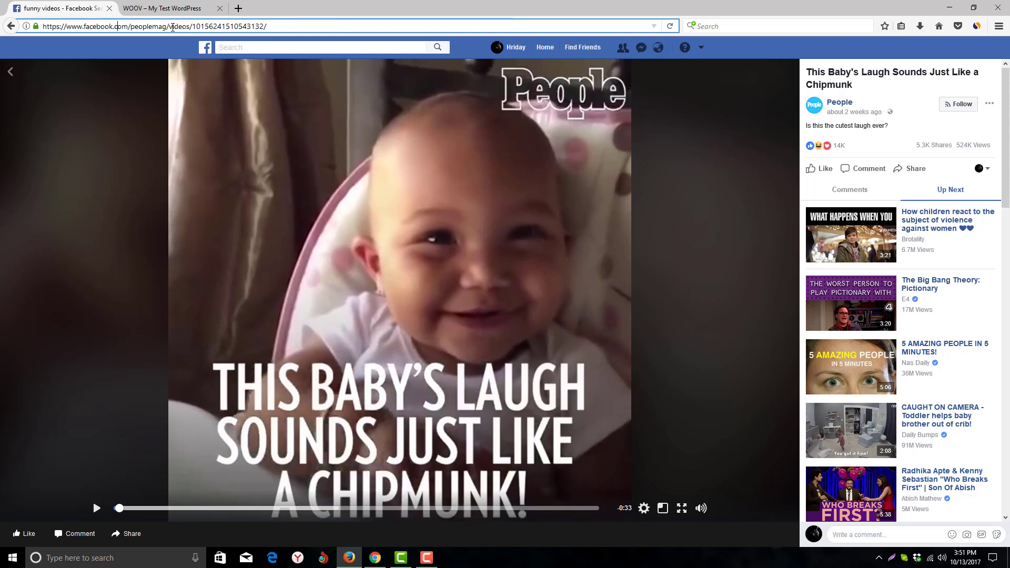
{"action": "left_click_drag", "start_coordinate": [172, 26], "coordinate": [293, 26]}
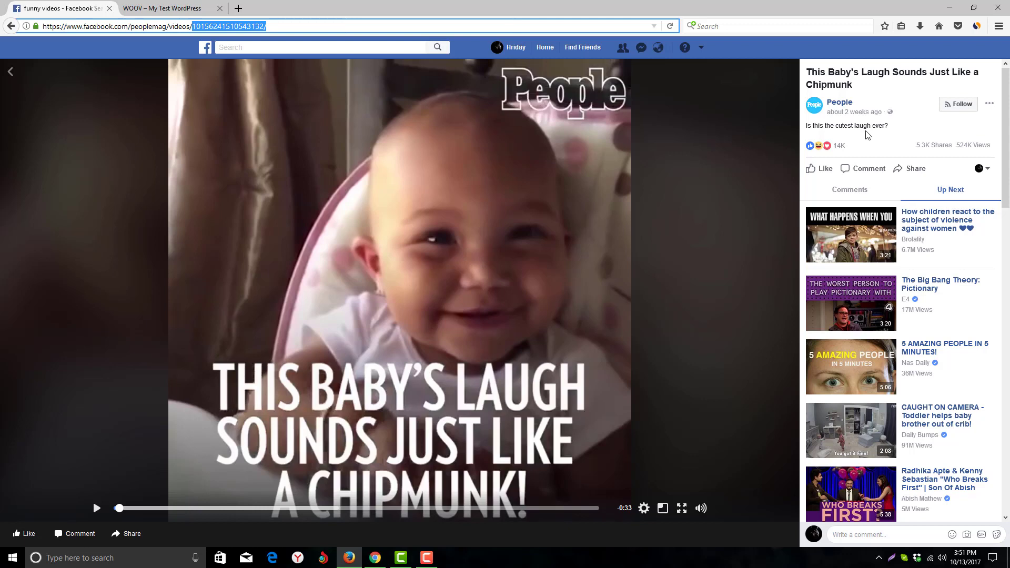
{"action": "left_click", "coordinate": [153, 27]}
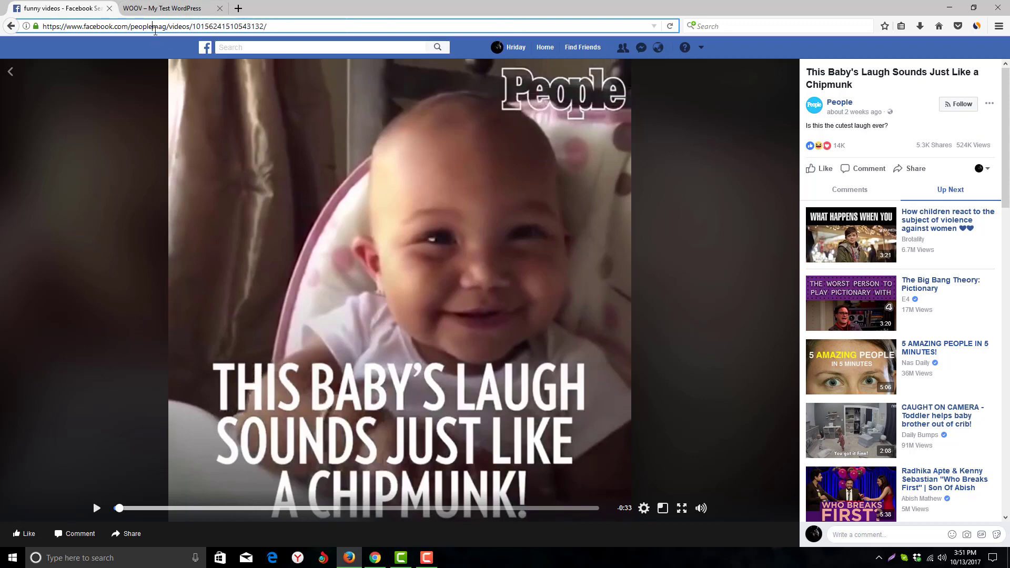
Open a new tab beside the Facebook tab and enter developer.facebook.com in its address bar
{"action": "left_click", "coordinate": [238, 8]}
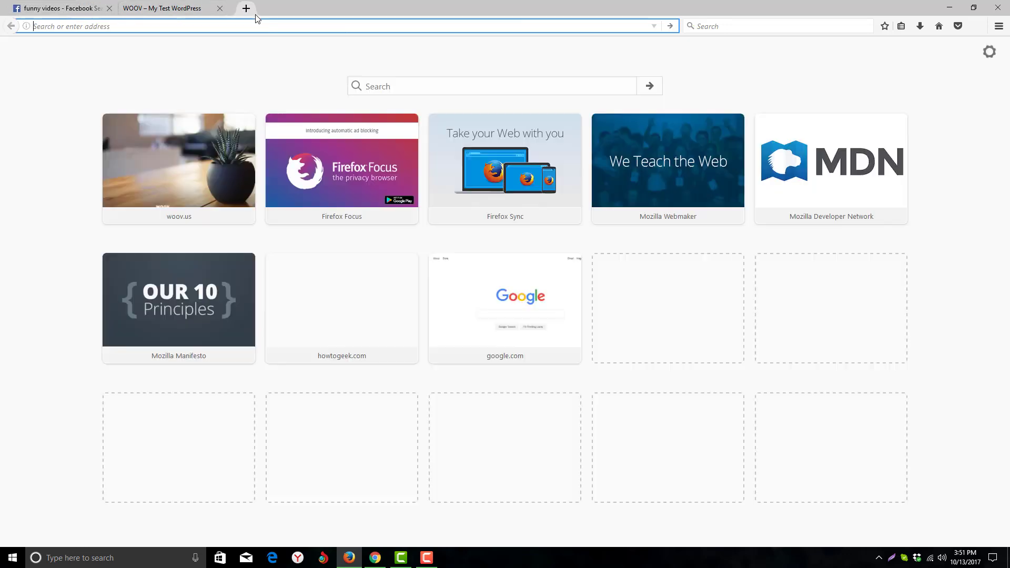
{"action": "left_click_drag", "start_coordinate": [238, 9], "coordinate": [183, 6]}
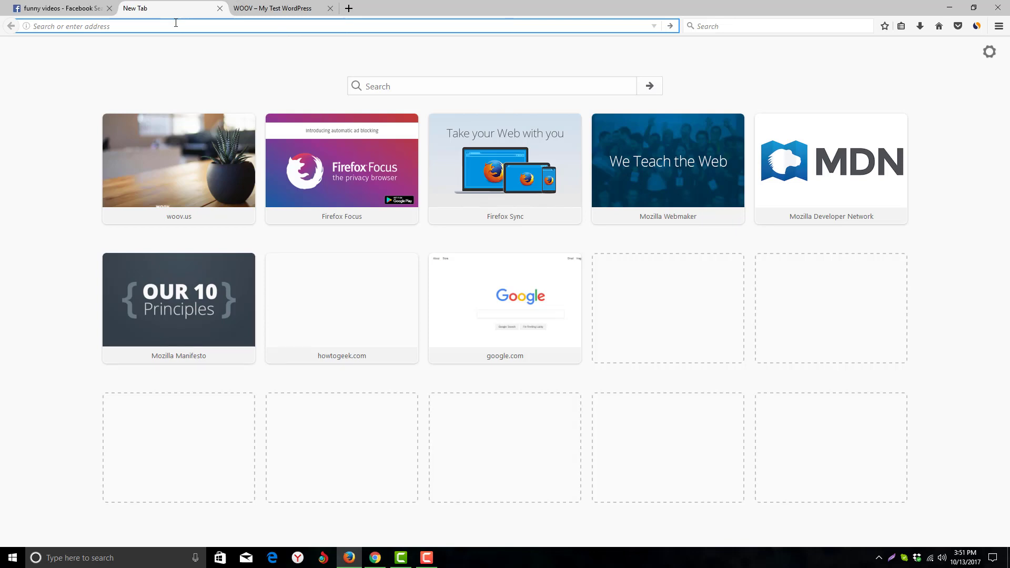
{"action": "type", "text": "d"}
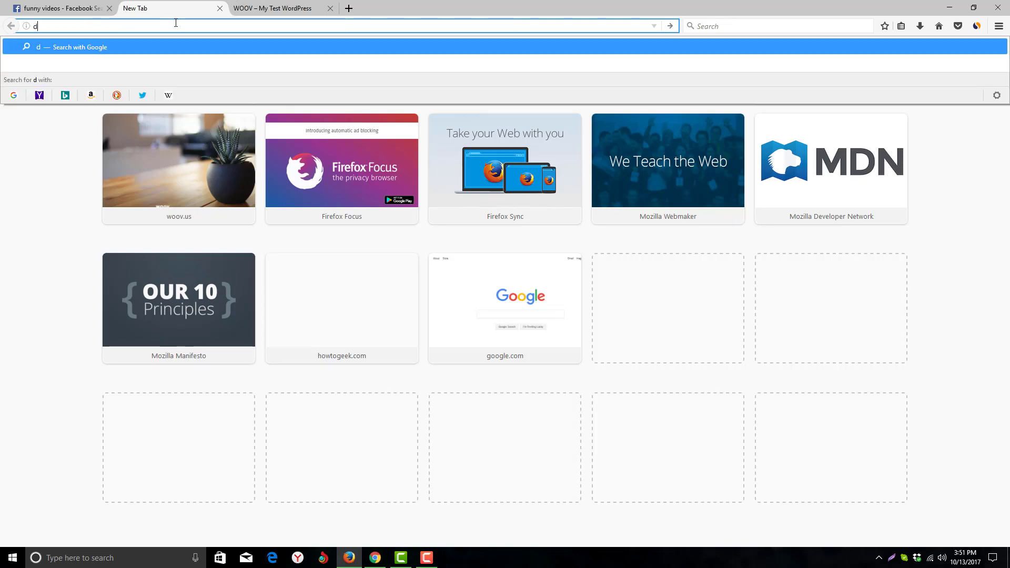
{"action": "type", "text": "eveloper"}
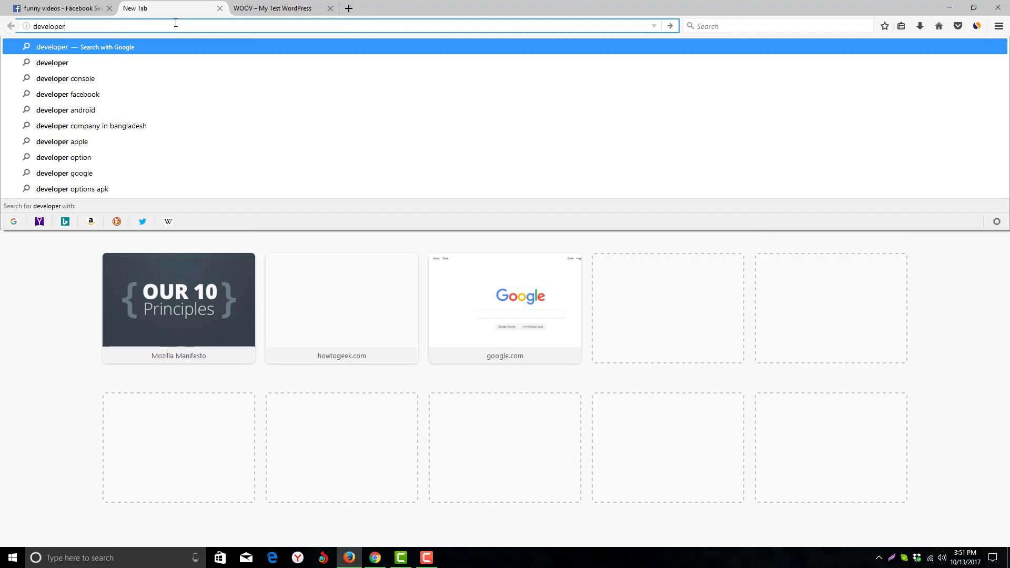
{"action": "type", "text": ".face"}
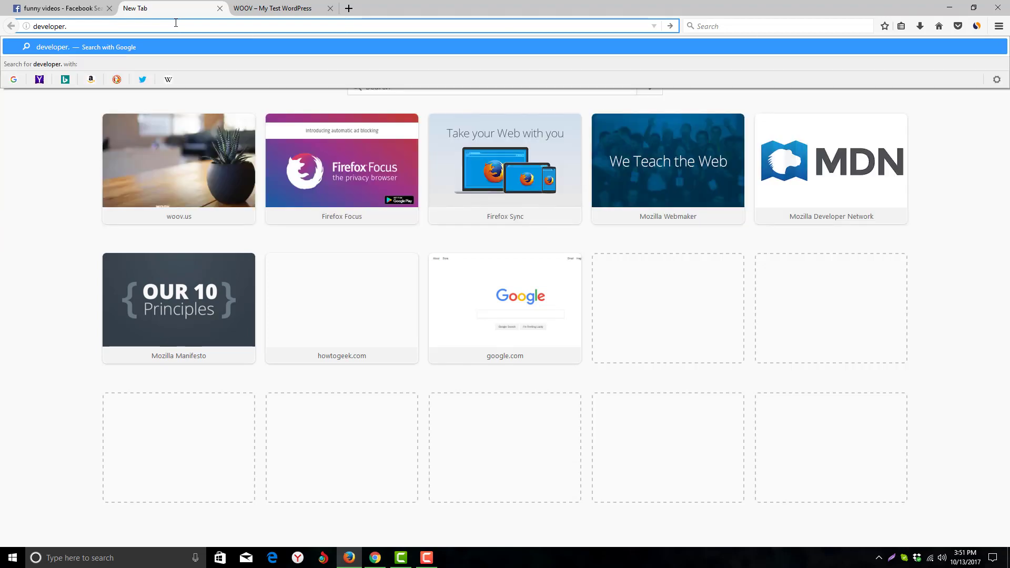
{"action": "type", "text": "book.com"}
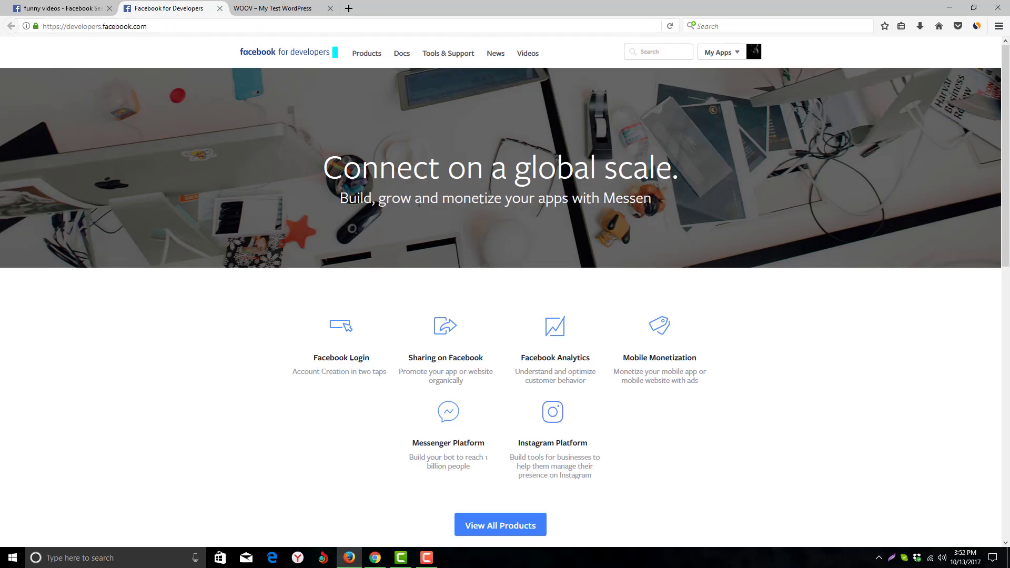
Look over the Facebook for Developers home page and its account apps menu
{"action": "scroll", "coordinate": [757, 144], "scroll_direction": "down", "scroll_amount": 5}
{"action": "scroll", "coordinate": [758, 140], "scroll_direction": "up", "scroll_amount": 5}
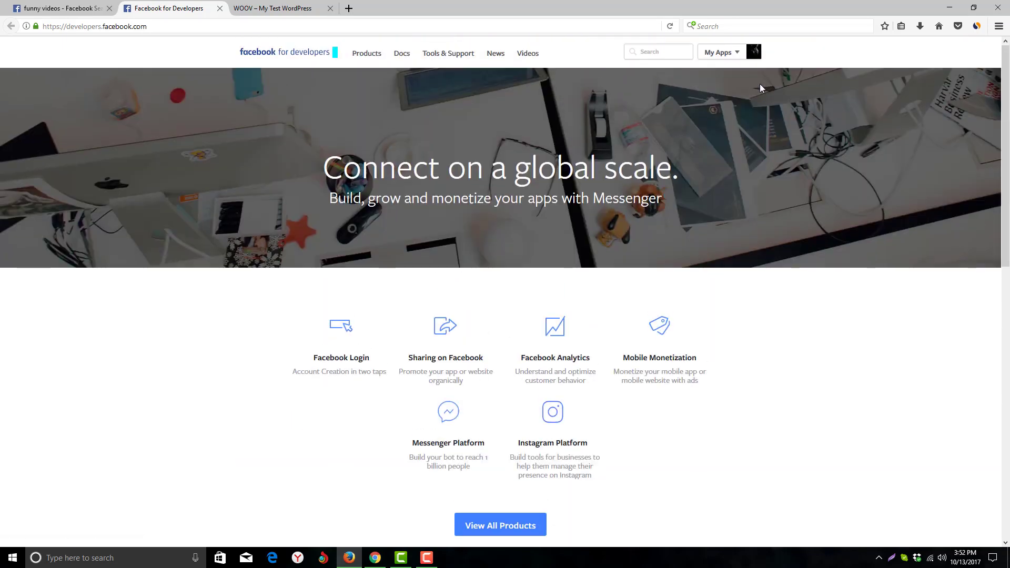
{"action": "left_click", "coordinate": [754, 52]}
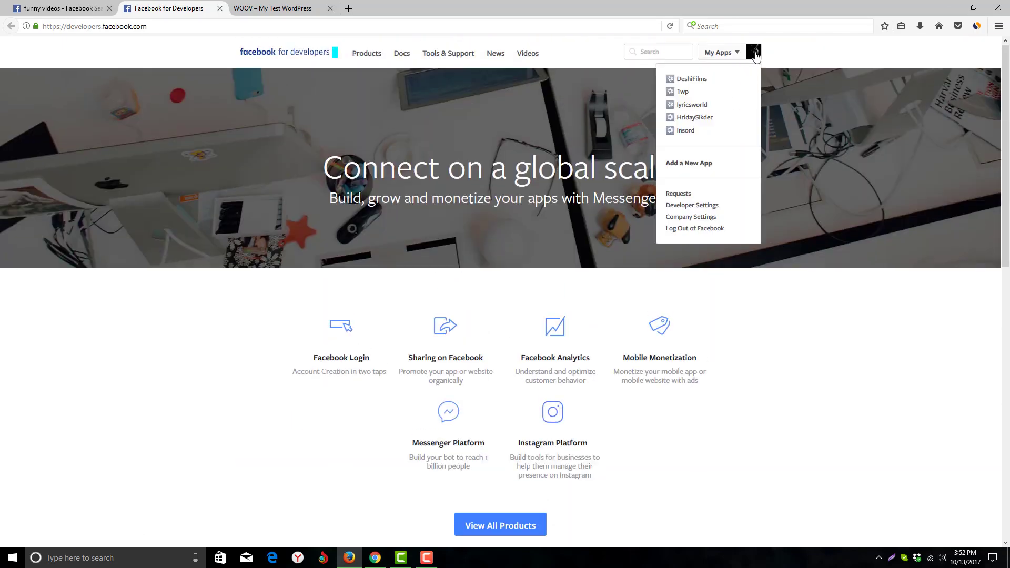
{"action": "left_click", "coordinate": [349, 213]}
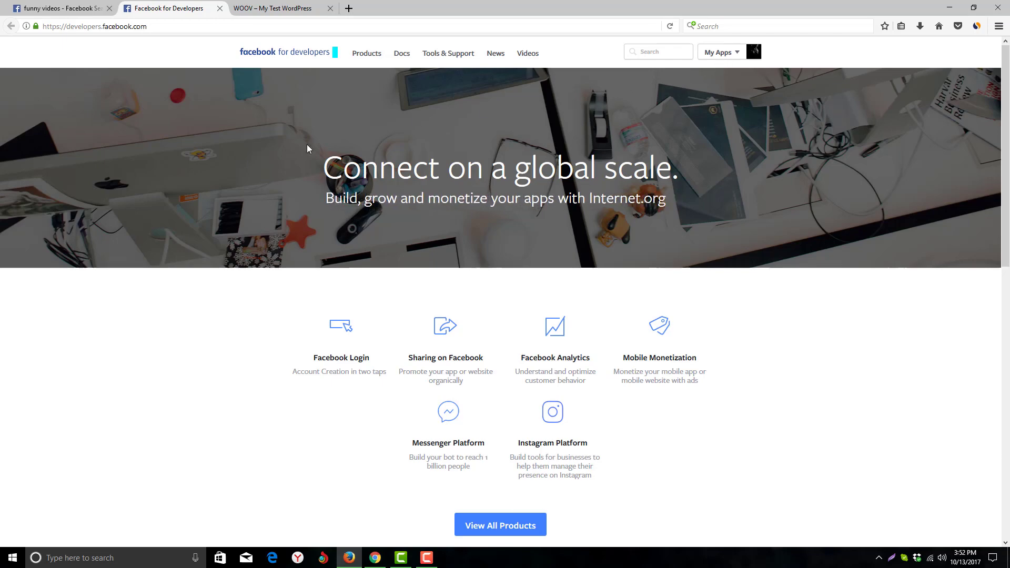
Navigate through Docs and Video to the Embedded Video & Live Video Player page
{"action": "left_click", "coordinate": [400, 55]}
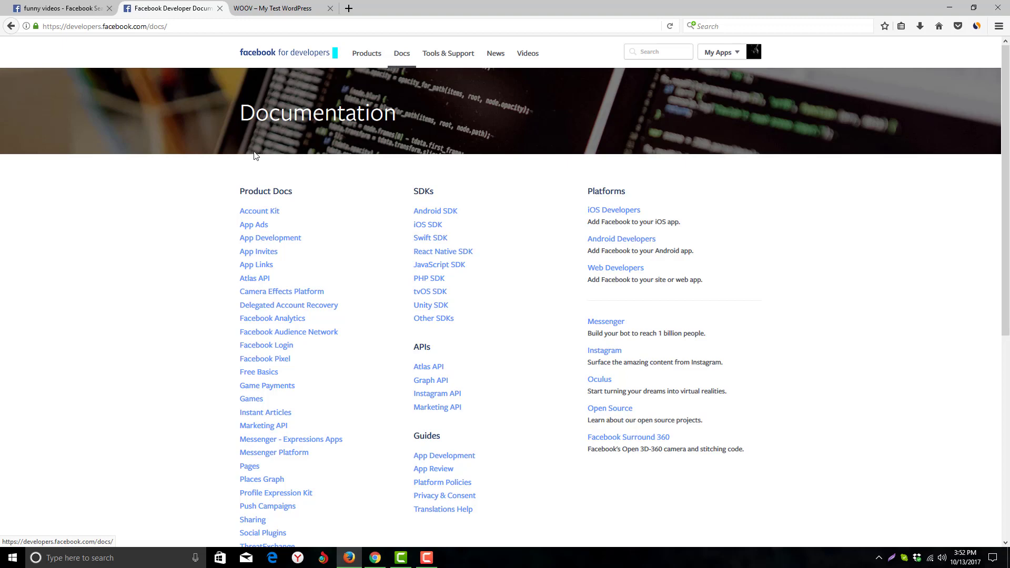
{"action": "scroll", "coordinate": [255, 156], "scroll_direction": "down", "scroll_amount": 3}
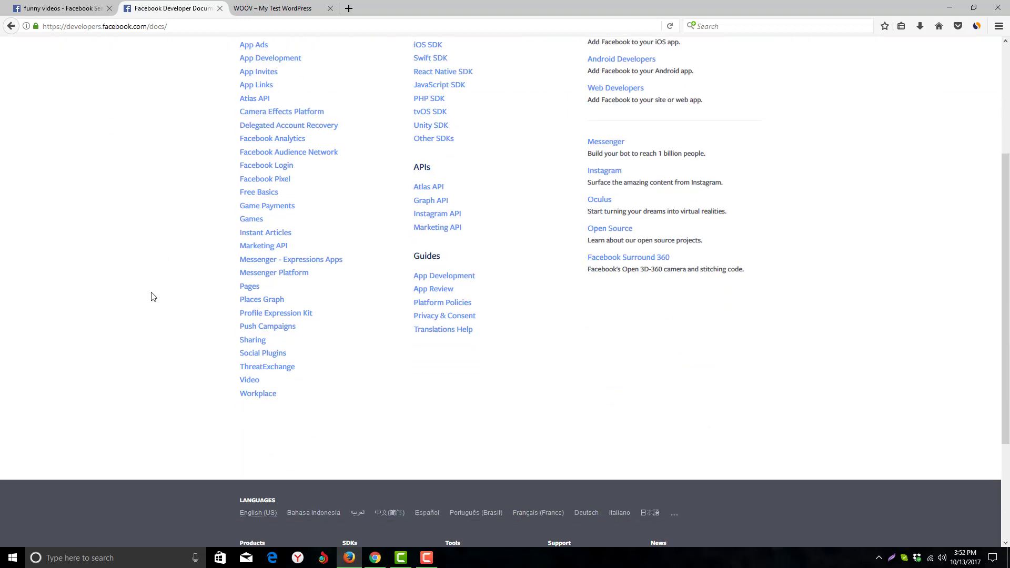
{"action": "left_click", "coordinate": [248, 381]}
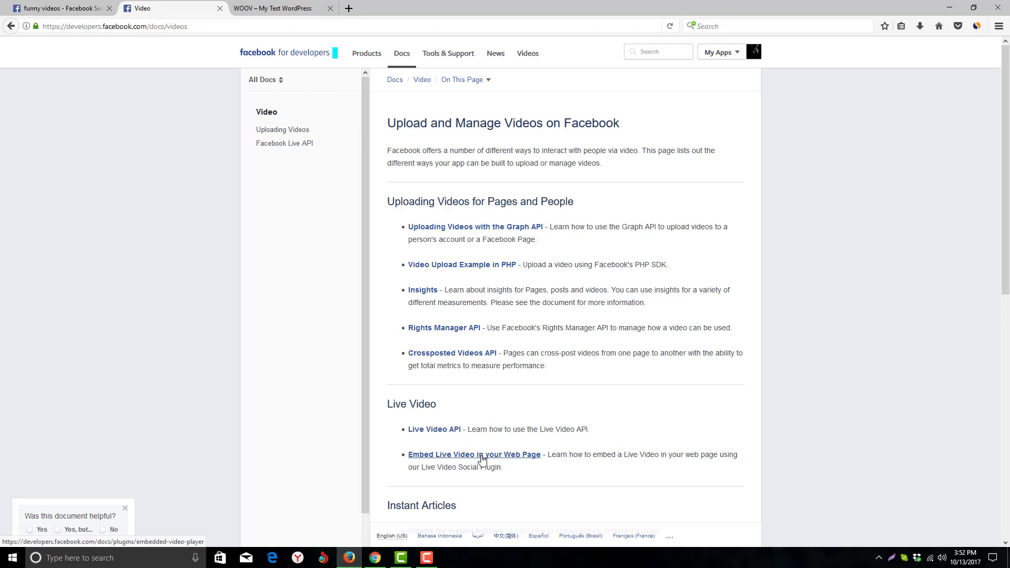
{"action": "left_click", "coordinate": [481, 456]}
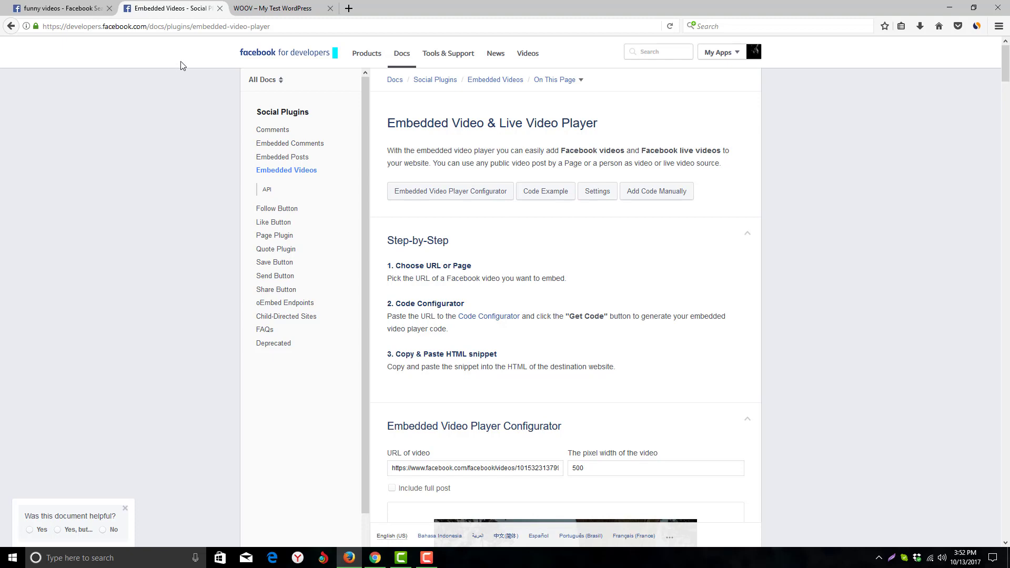
Scroll to the configurator showing the width-500 sample video, then go to the funny videos tab
{"action": "left_click", "coordinate": [177, 27]}
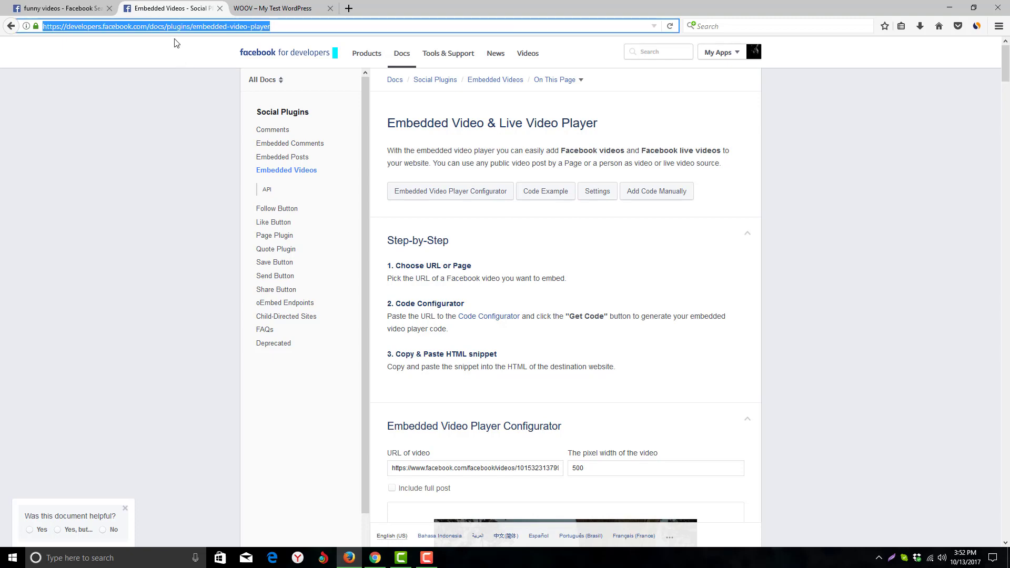
{"action": "left_click", "coordinate": [181, 151]}
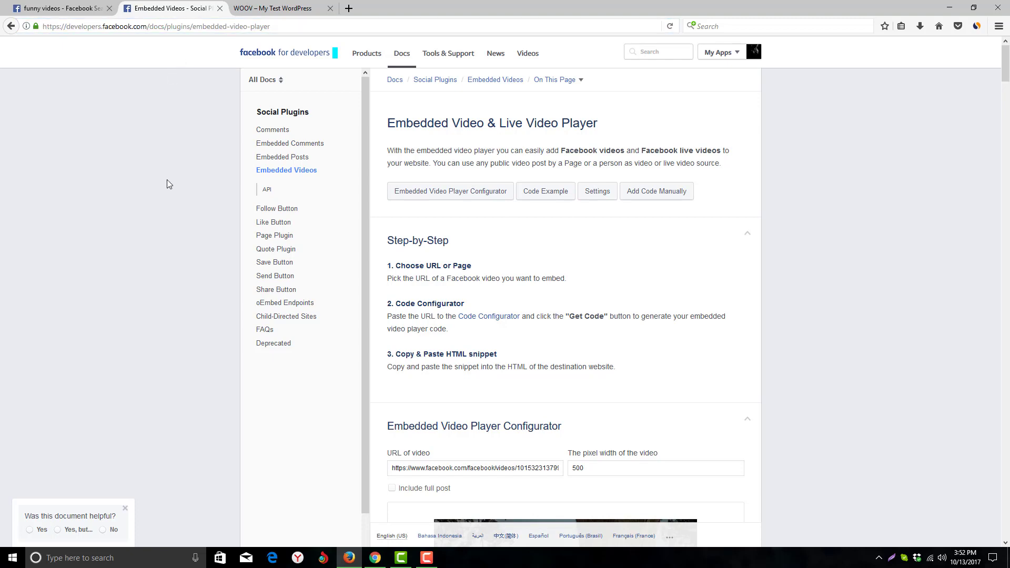
{"action": "scroll", "coordinate": [166, 179], "scroll_direction": "down", "scroll_amount": 6}
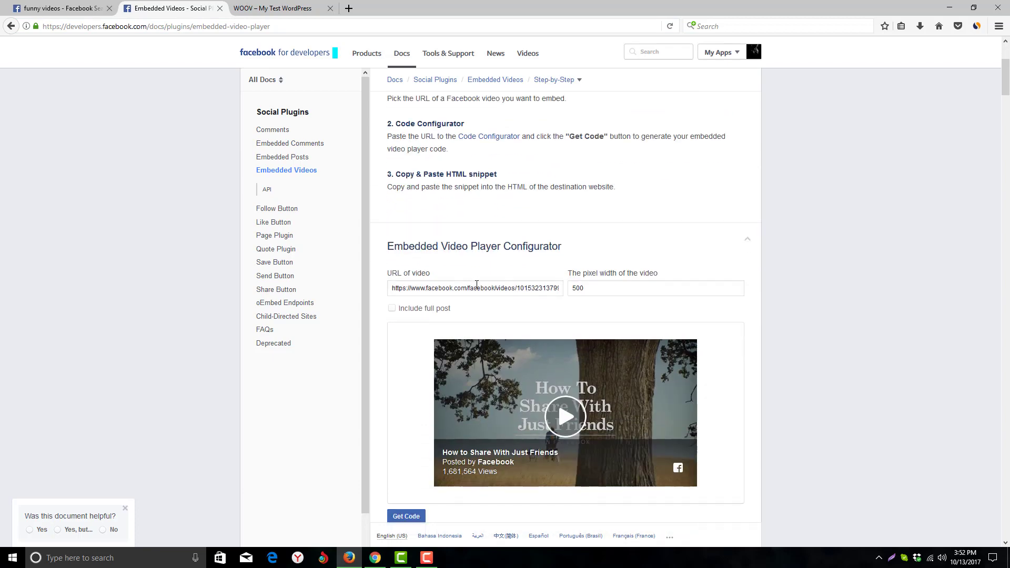
{"action": "scroll", "coordinate": [775, 235], "scroll_direction": "up", "scroll_amount": 6}
{"action": "scroll", "coordinate": [775, 235], "scroll_direction": "down", "scroll_amount": 9}
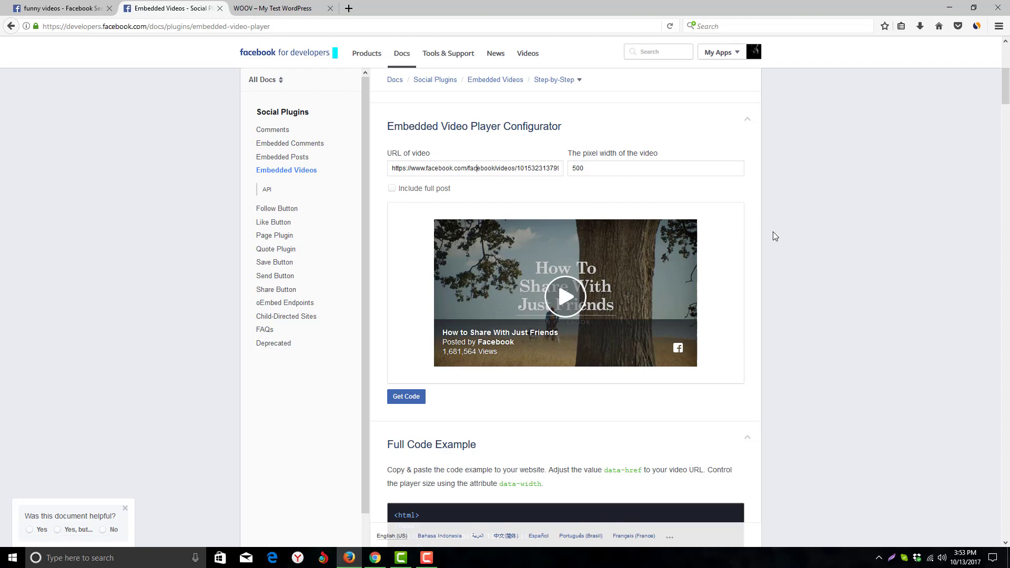
{"action": "left_click", "coordinate": [69, 8]}
Replace the configurator's sample URL with the pasted peoplemag baby-laugh video link
{"action": "left_click", "coordinate": [142, 8]}
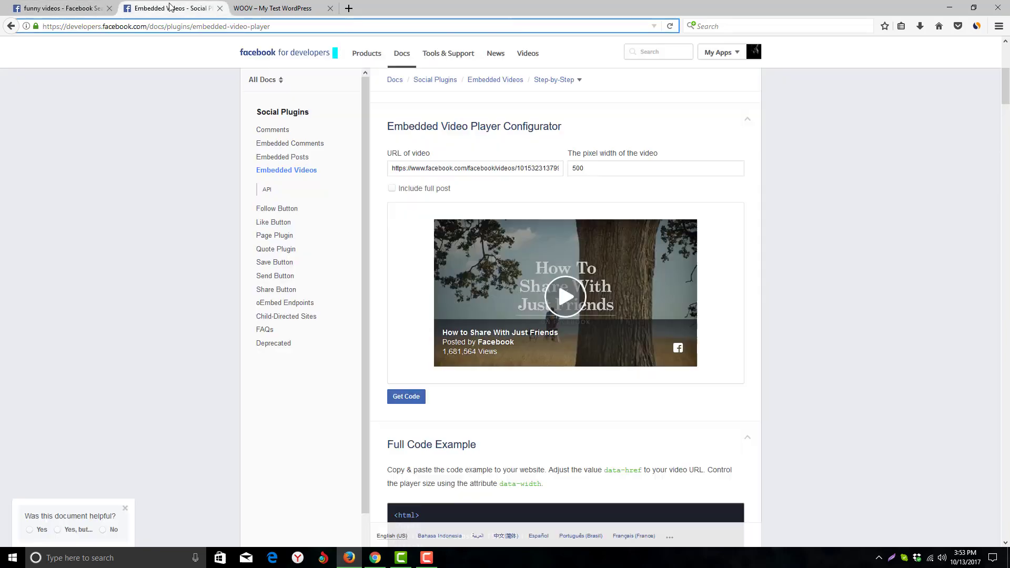
{"action": "triple_click", "coordinate": [510, 166]}
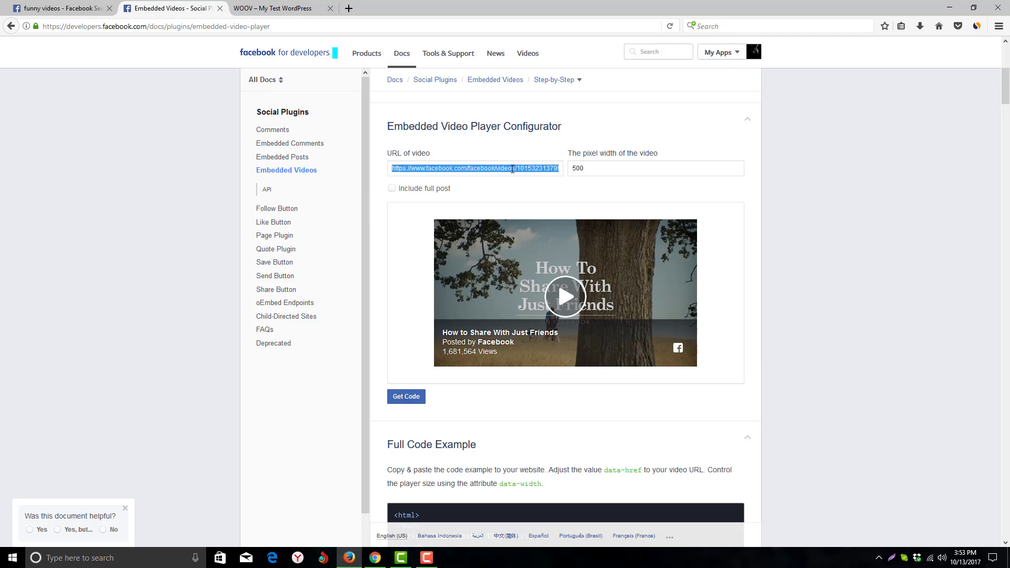
{"action": "left_click", "coordinate": [100, 9]}
{"action": "left_click", "coordinate": [158, 8]}
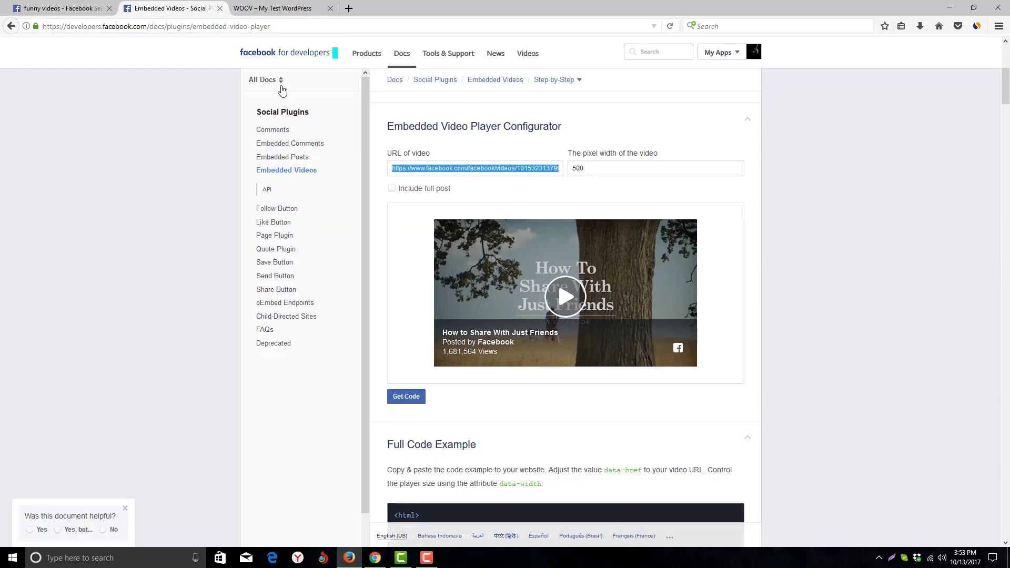
{"action": "key", "text": "ctrl+v"}
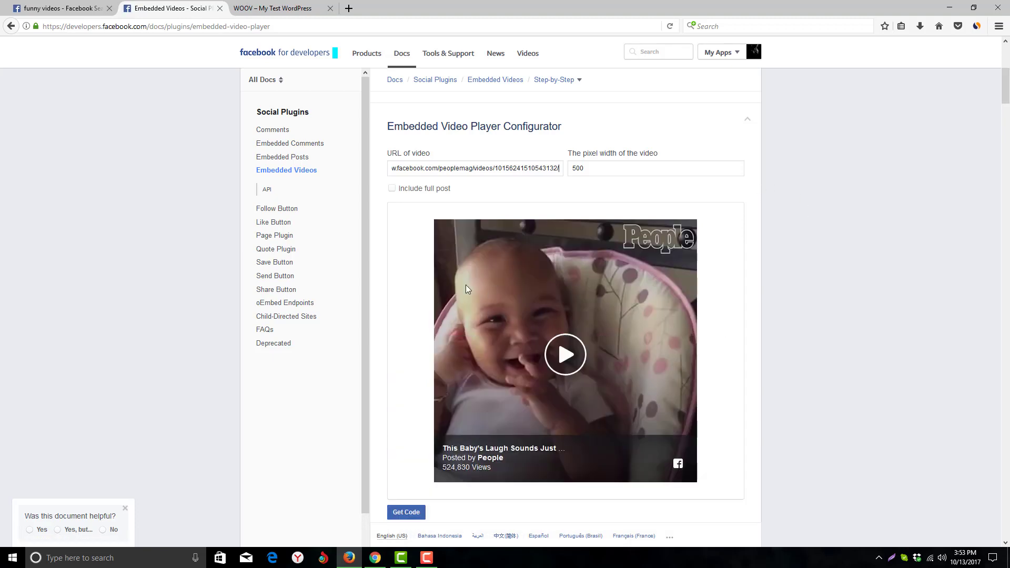
{"action": "scroll", "coordinate": [545, 295], "scroll_direction": "down", "scroll_amount": 2}
{"action": "scroll", "coordinate": [560, 320], "scroll_direction": "up", "scroll_amount": 2}
Keep width 500, leave Include full post off, and generate the embed code
{"action": "left_click_drag", "start_coordinate": [599, 170], "coordinate": [567, 167]}
{"action": "left_click", "coordinate": [648, 172]}
{"action": "left_click", "coordinate": [391, 191]}
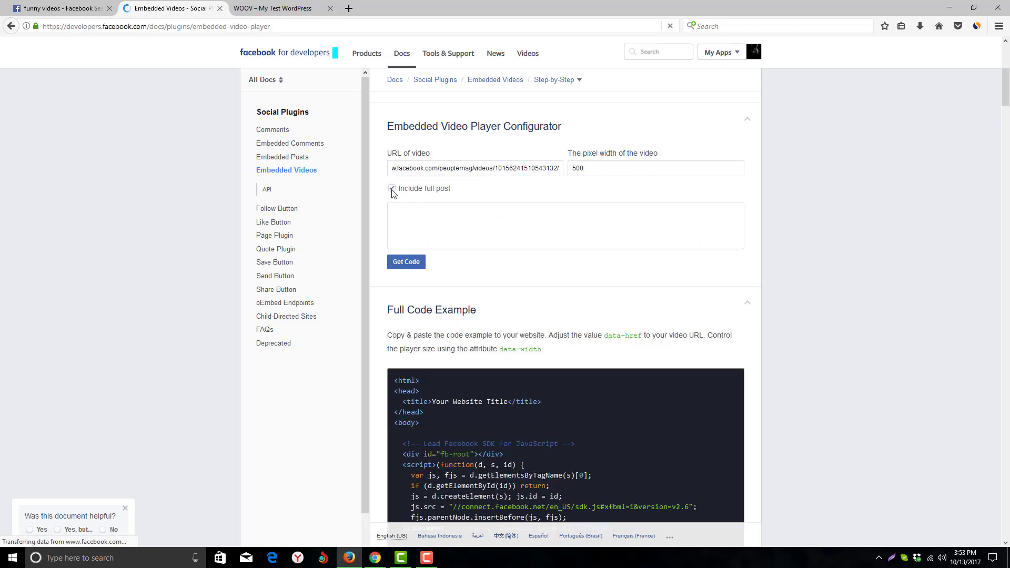
{"action": "scroll", "coordinate": [427, 278], "scroll_direction": "down", "scroll_amount": 2}
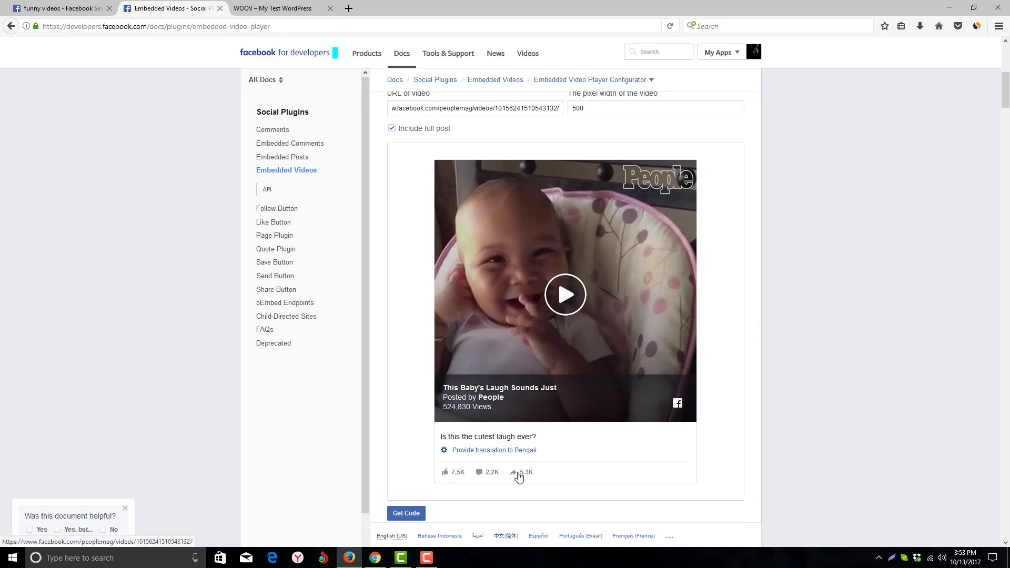
{"action": "left_click", "coordinate": [391, 129]}
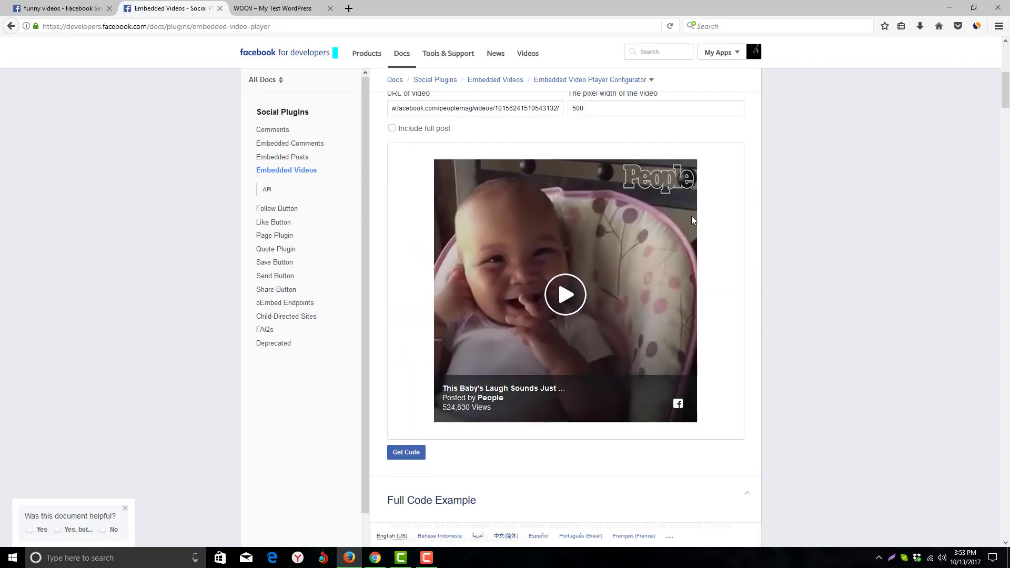
{"action": "left_click", "coordinate": [405, 457]}
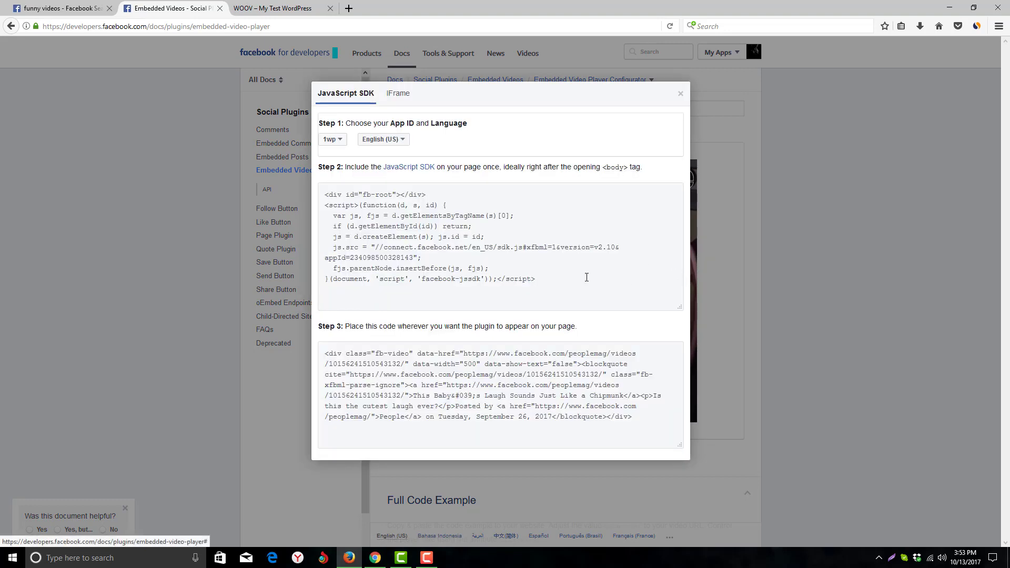
Select the Step 3 fb-video embed snippet in the Get Code dialog
{"action": "left_click", "coordinate": [383, 424]}
{"action": "key", "text": "ctrl+c"}
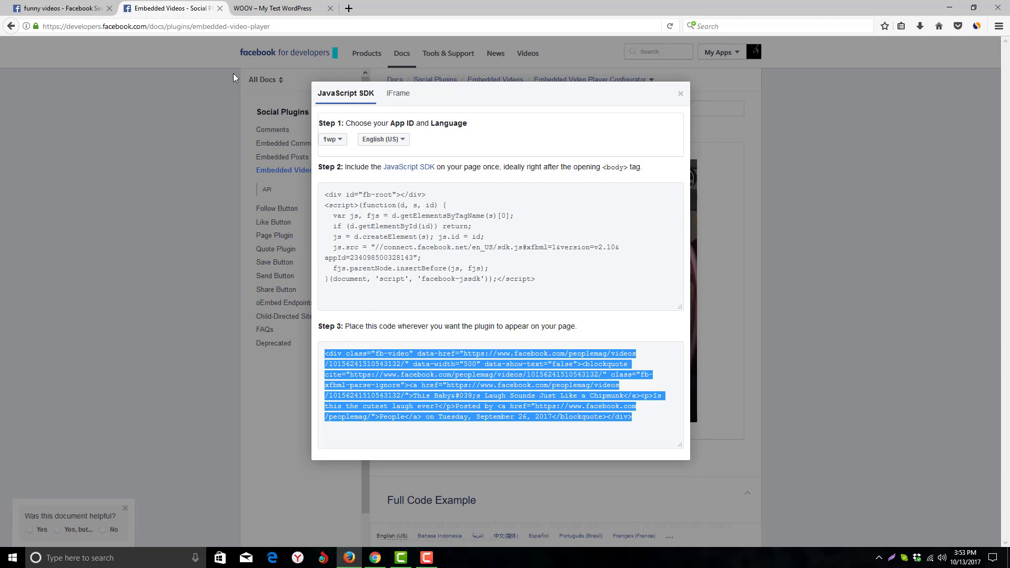
In the WOOV tab, append /wp-admin to the site address and load it
{"action": "left_click", "coordinate": [261, 3]}
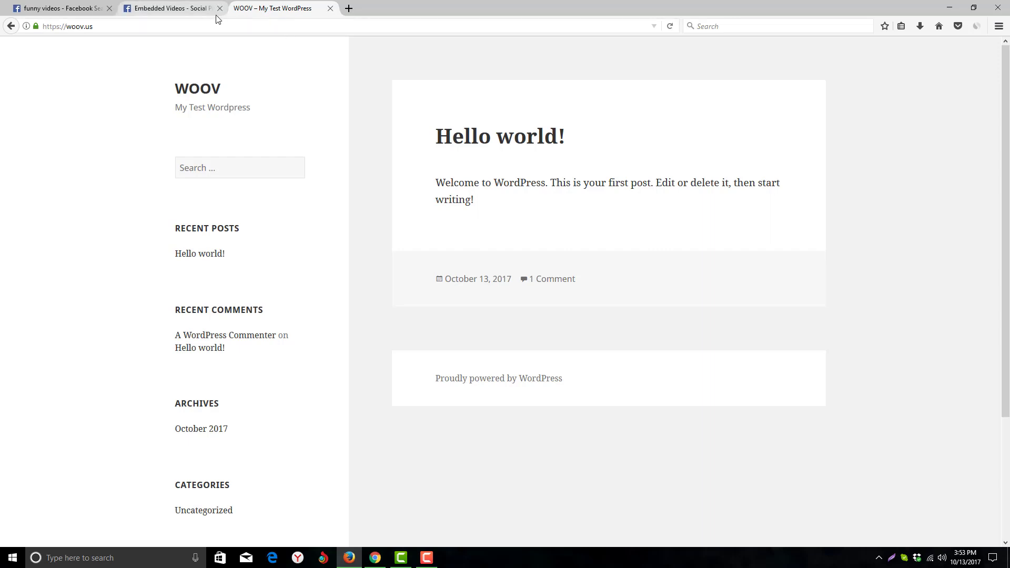
{"action": "left_click", "coordinate": [231, 27]}
{"action": "left_click", "coordinate": [252, 27]}
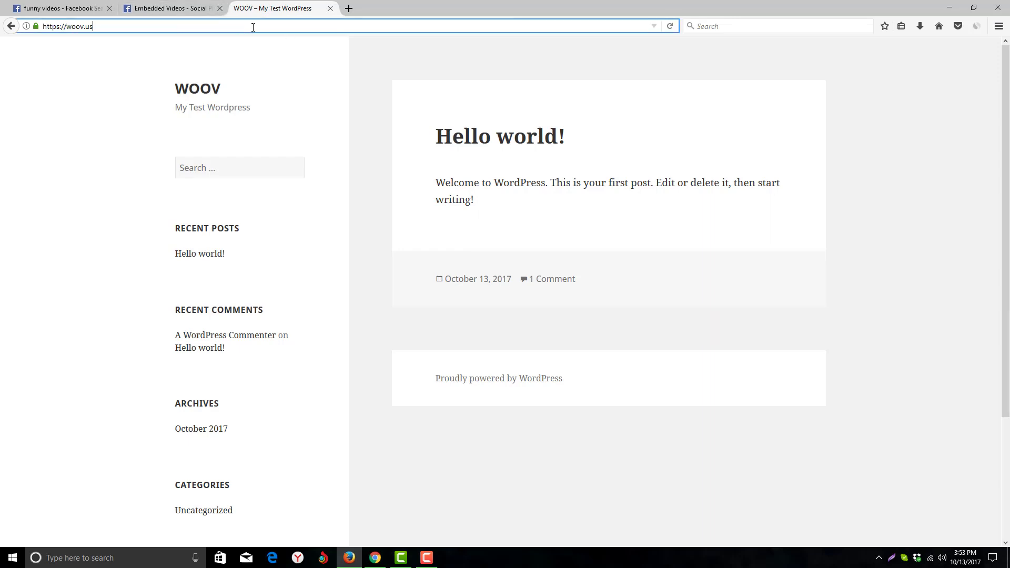
{"action": "type", "text": "/wp-admin"}
{"action": "key", "text": "Return"}
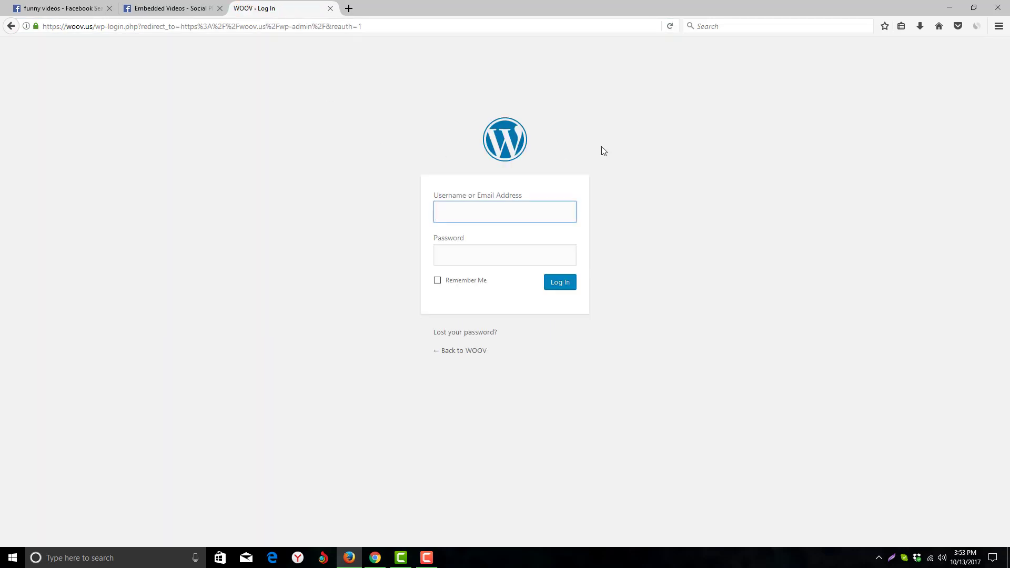
Log in to the dashboard with the admin username and password
{"action": "type", "text": "WOOV"}
{"action": "key", "text": "Tab"}
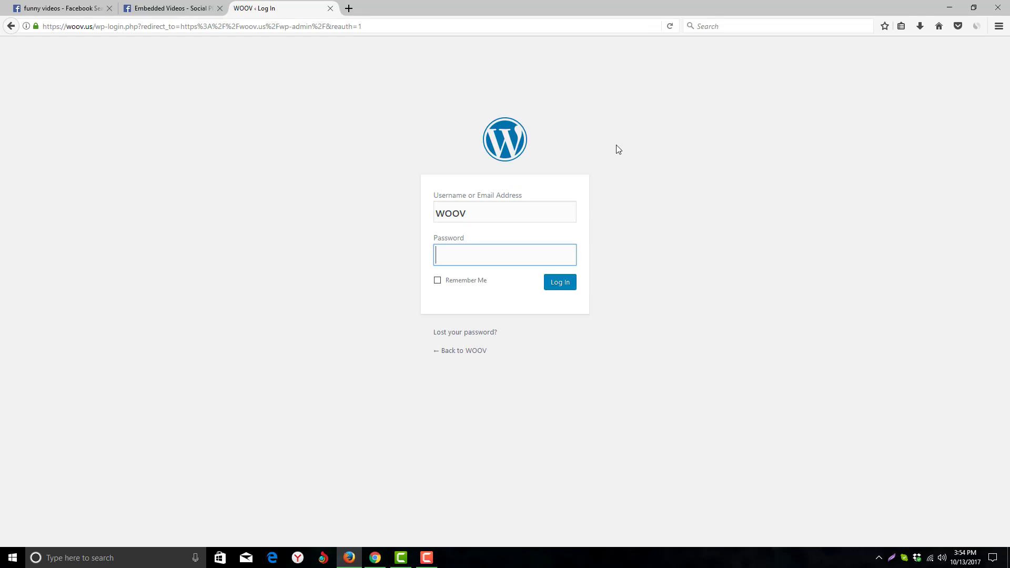
{"action": "type", "text": "********"}
{"action": "key", "text": "Return"}
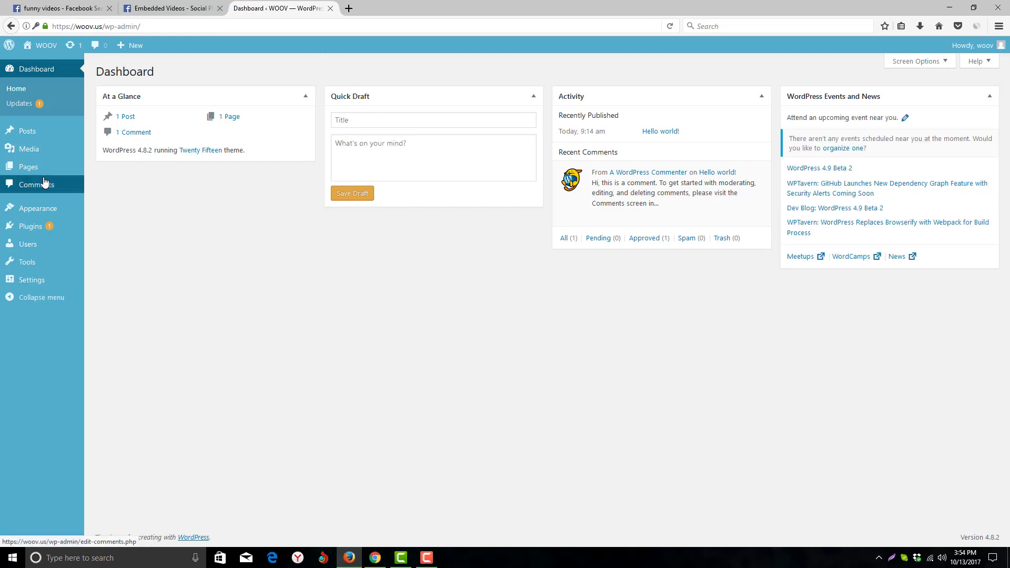
Start a new post titled 'Facebook test post'
{"action": "mouse_move", "coordinate": [36, 134]}
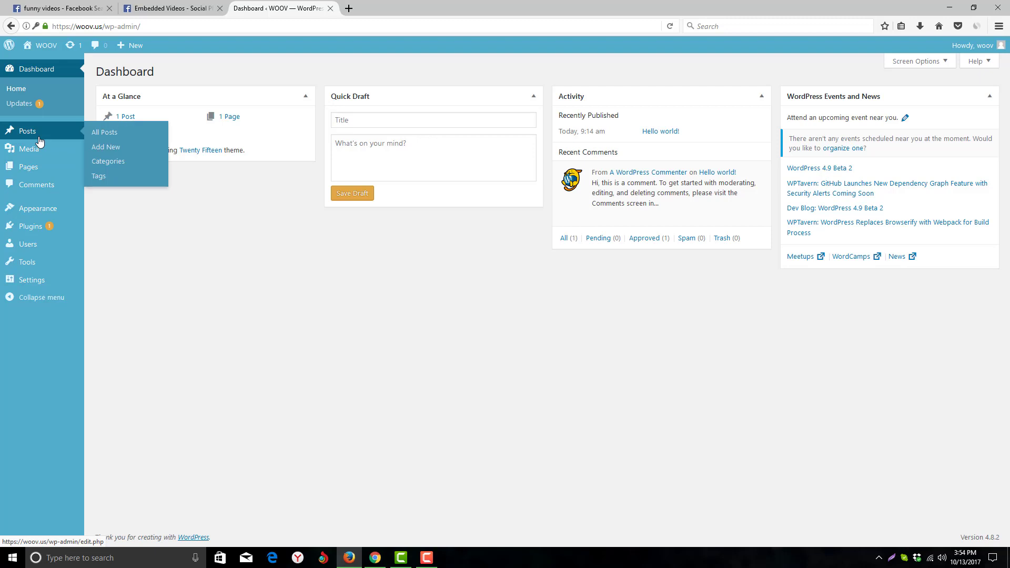
{"action": "left_click", "coordinate": [115, 151]}
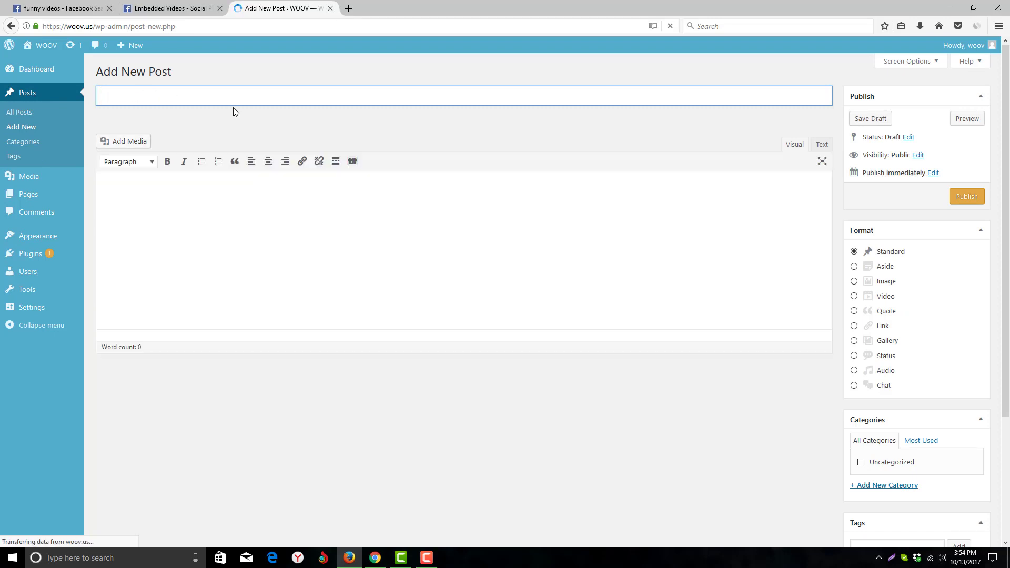
{"action": "type", "text": "Facebo"}
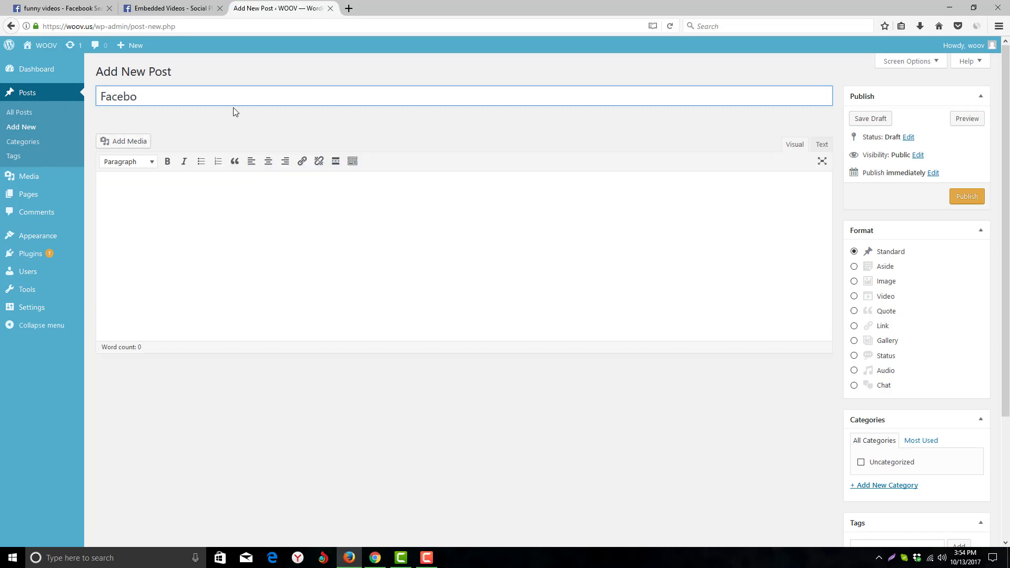
{"action": "type", "text": "ok test post"}
Leave the post body empty in Text (HTML) mode and return to Facebook's embed code page
{"action": "left_click", "coordinate": [255, 219]}
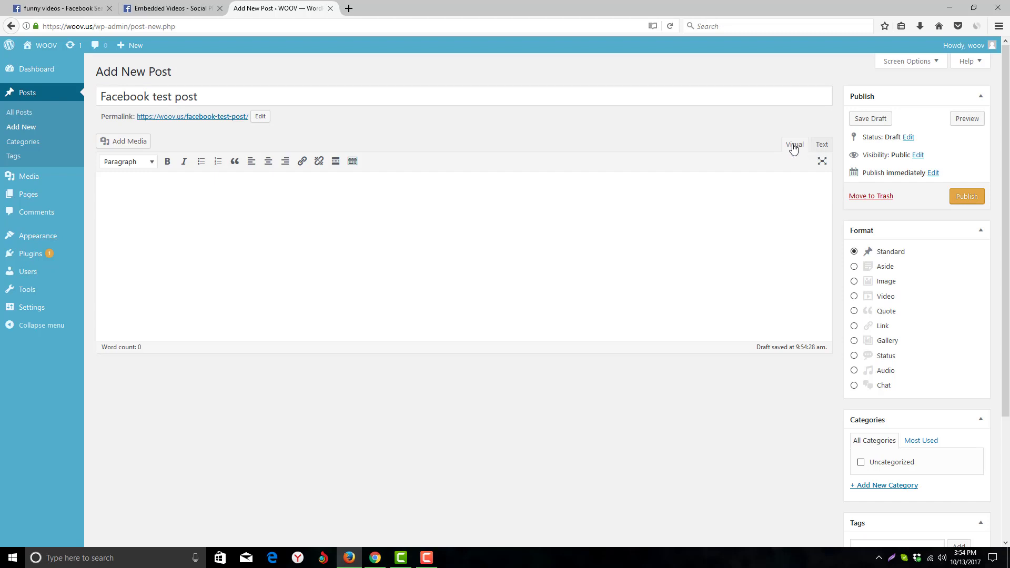
{"action": "left_click", "coordinate": [821, 147]}
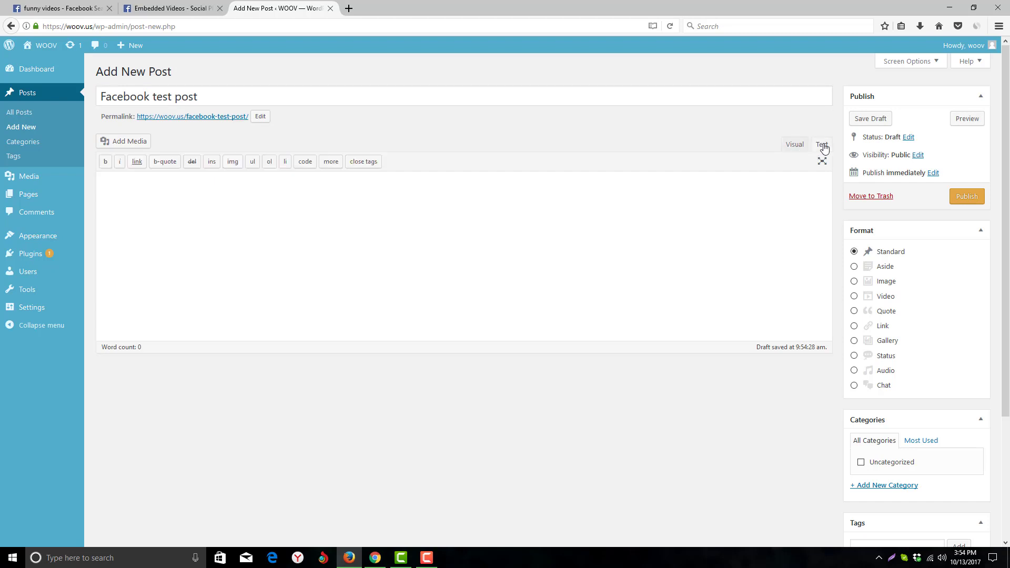
{"action": "left_click", "coordinate": [794, 146]}
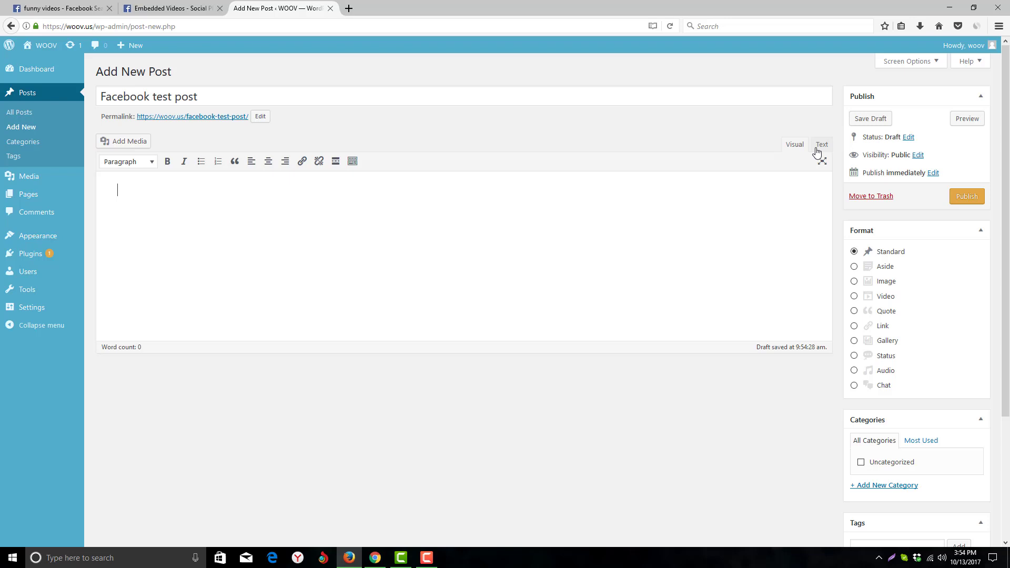
{"action": "left_click", "coordinate": [822, 147]}
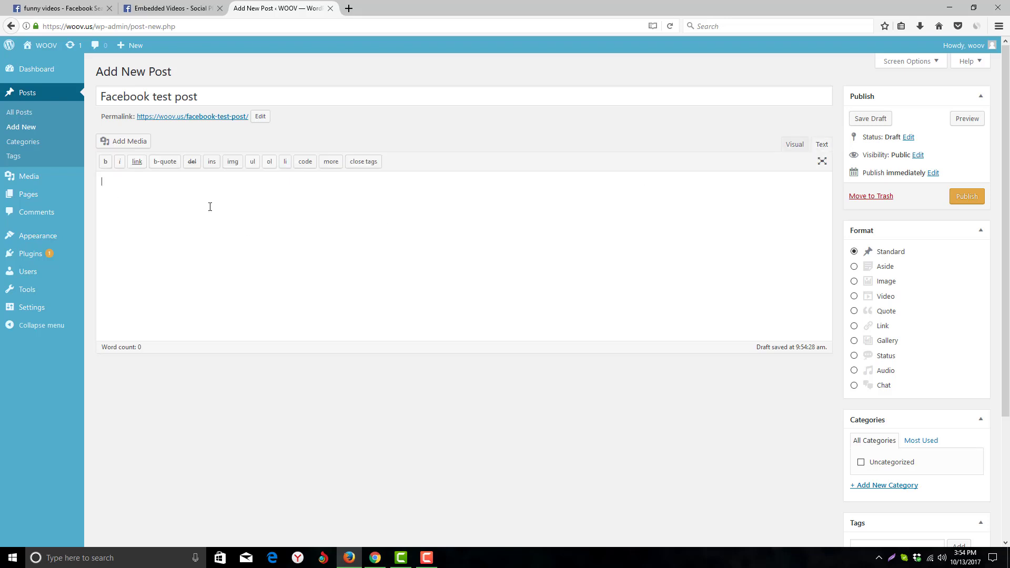
{"action": "key", "text": "ctrl+v"}
{"action": "key", "text": "ctrl+a"}
{"action": "key", "text": "Delete"}
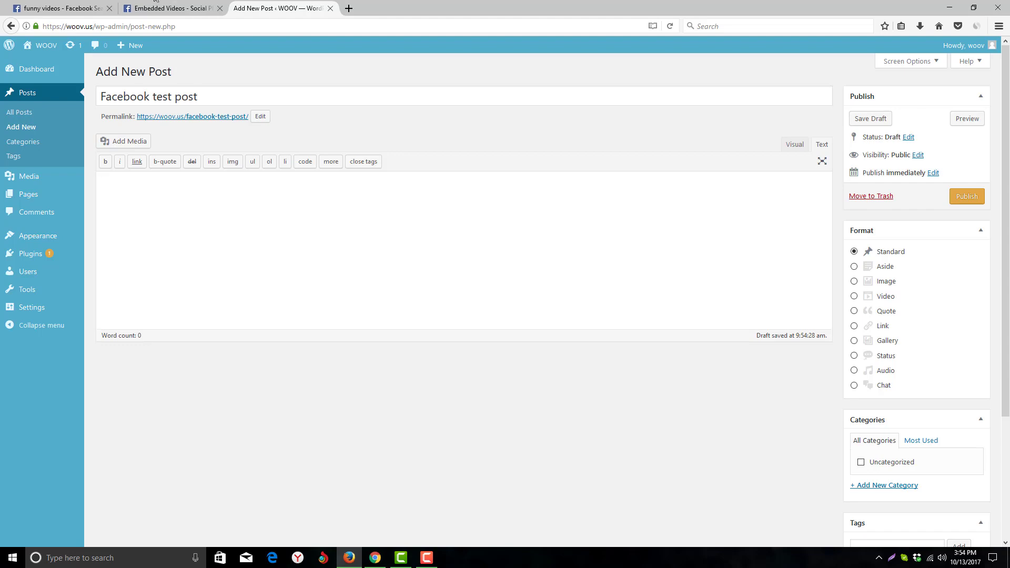
{"action": "key", "text": "ctrl+shift+Tab"}
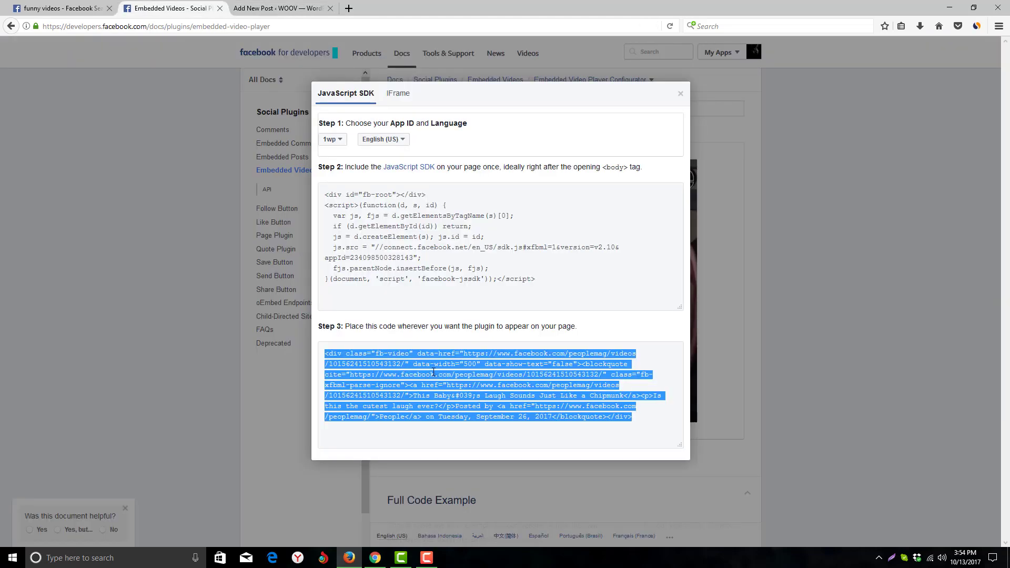
Paste Facebook's video embed code into the post body, check it in Visual mode, and publish
{"action": "left_click", "coordinate": [263, 8]}
{"action": "key", "text": "ctrl+v"}
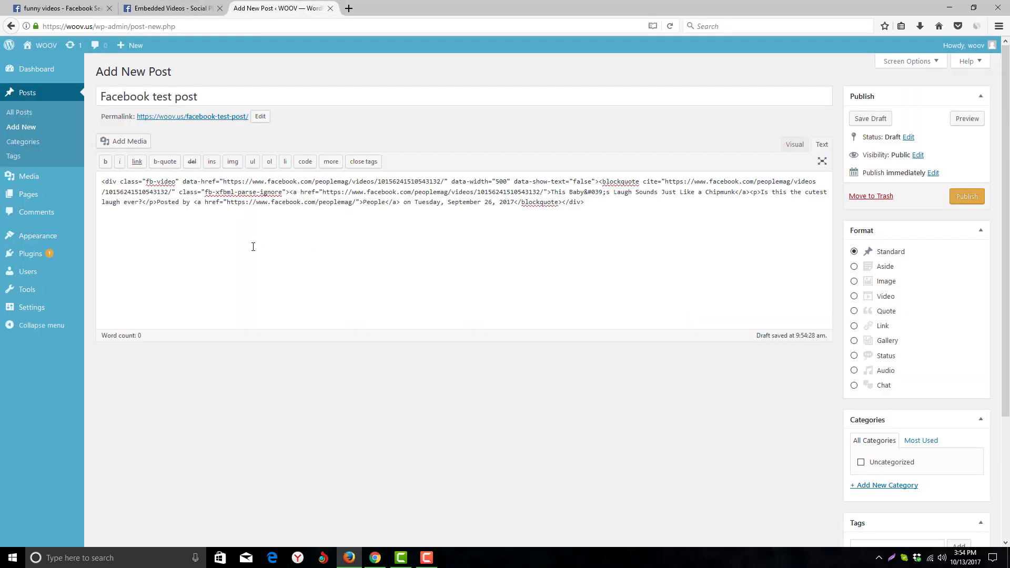
{"action": "left_click", "coordinate": [794, 145]}
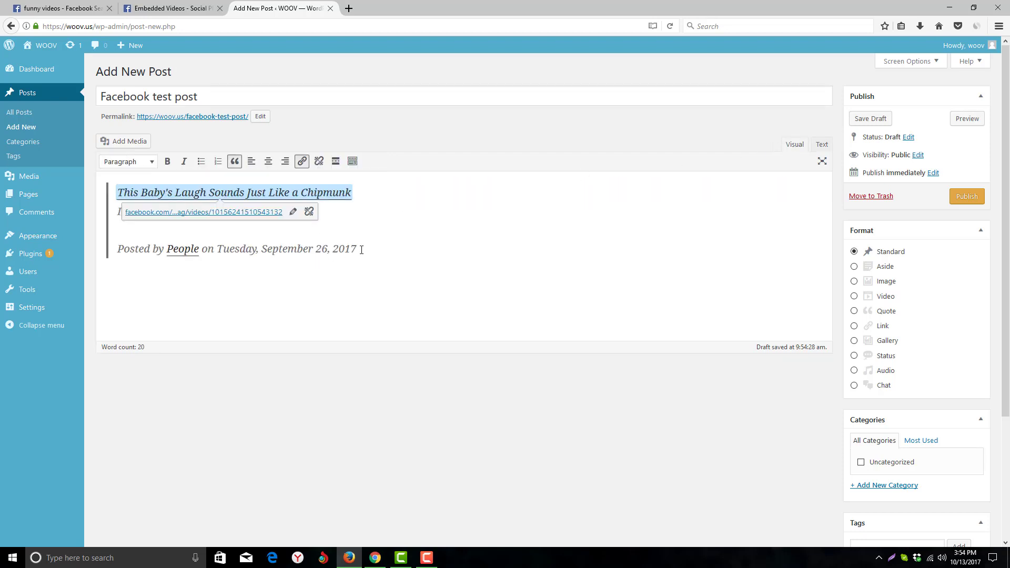
{"action": "left_click", "coordinate": [362, 249]}
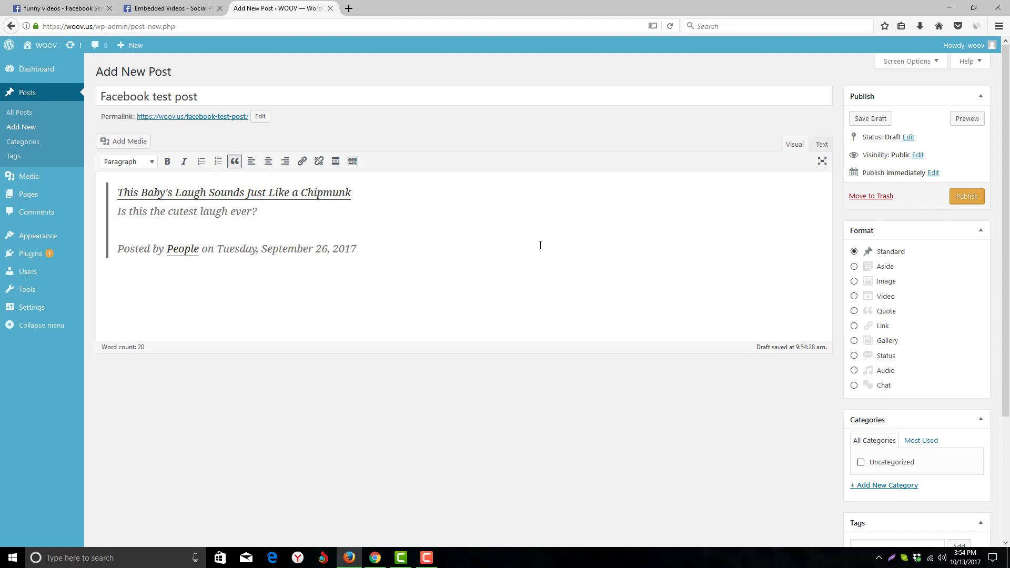
{"action": "left_click", "coordinate": [968, 200]}
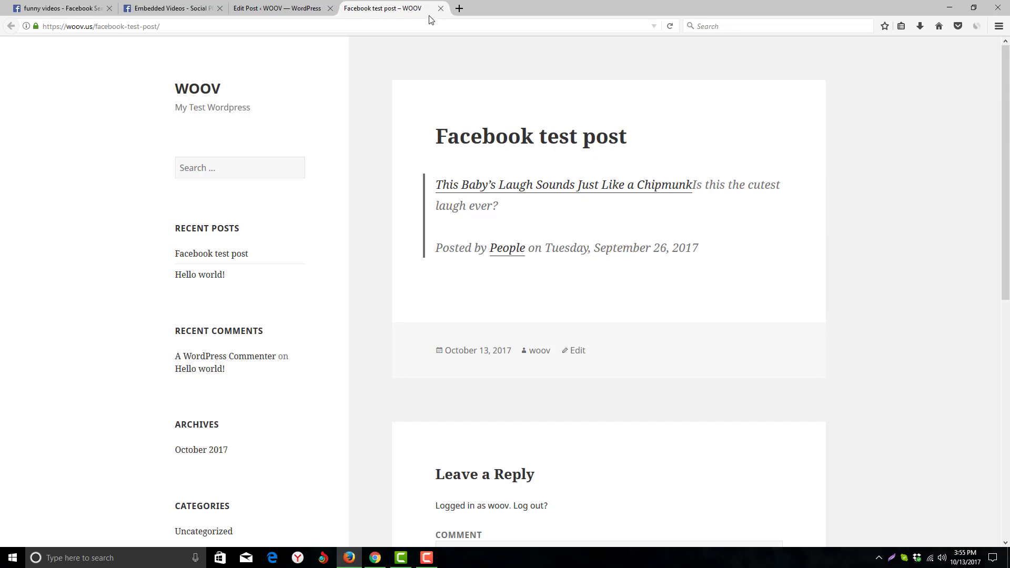
Close the published Facebook test post's tab
{"action": "left_click", "coordinate": [441, 8]}
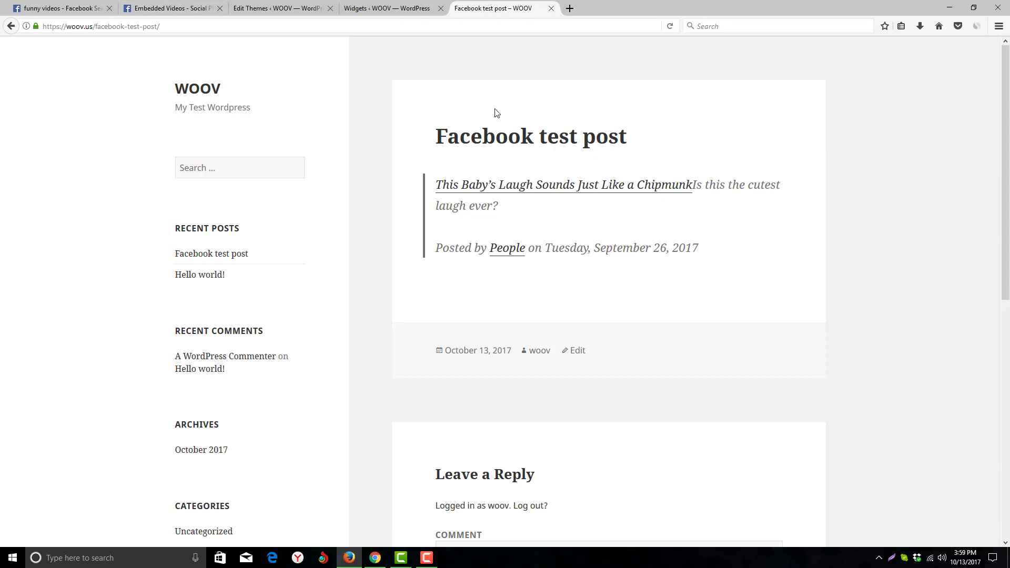
Copy the selected Step 2 JavaScript SDK code from Facebook's Embedded Videos page
{"action": "left_click", "coordinate": [187, 6]}
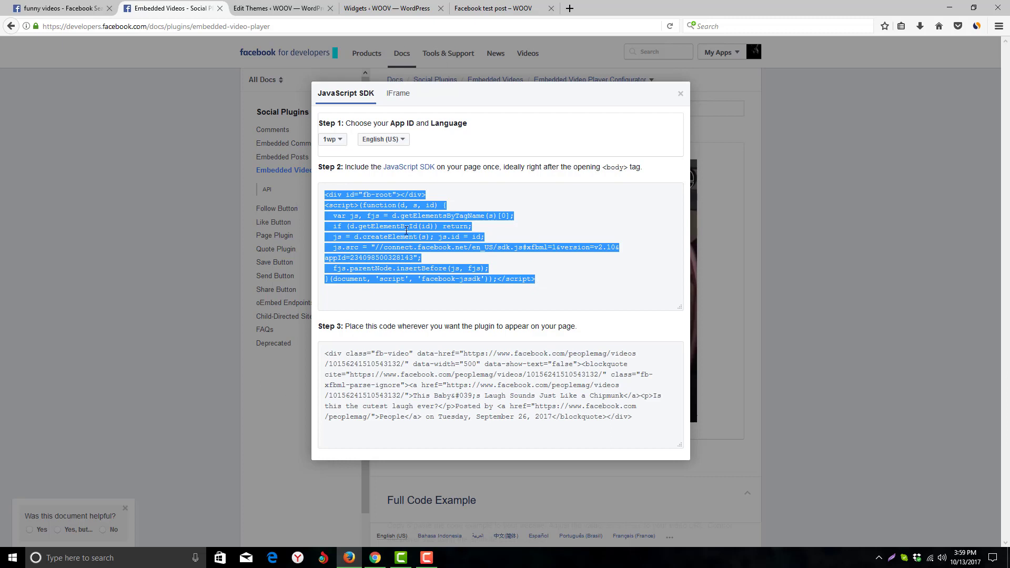
{"action": "right_click", "coordinate": [366, 233]}
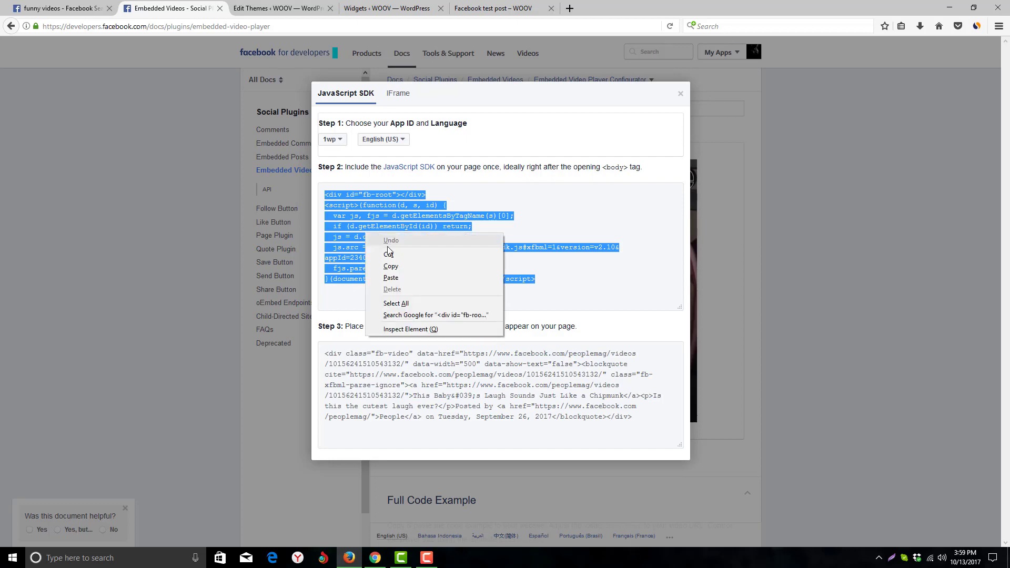
{"action": "left_click", "coordinate": [391, 266]}
Scroll through Twenty Fifteen's index.php template, then close the theme editor, leaving the Widgets page
{"action": "left_click", "coordinate": [277, 8]}
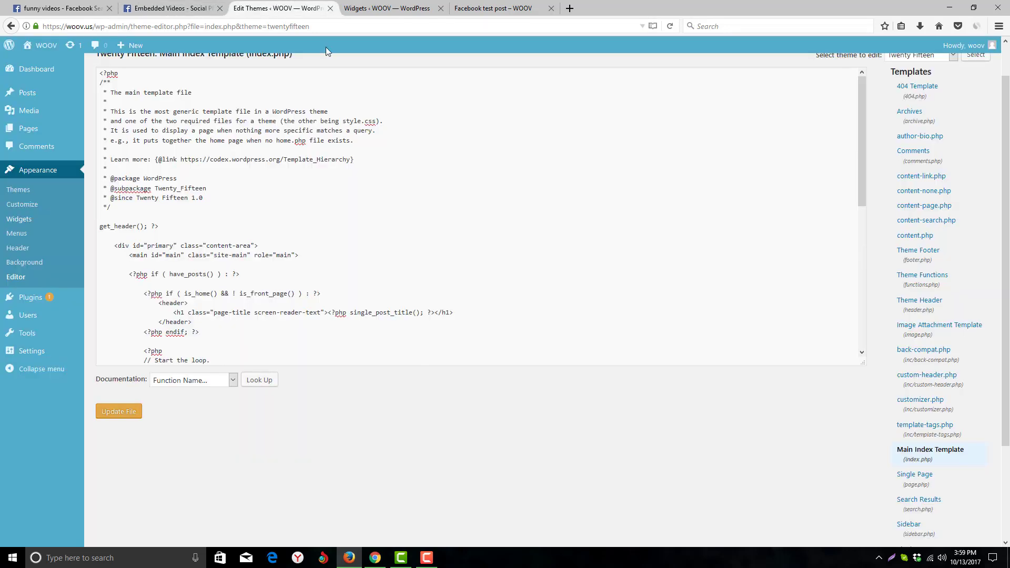
{"action": "scroll", "coordinate": [457, 291], "scroll_direction": "up", "scroll_amount": 1}
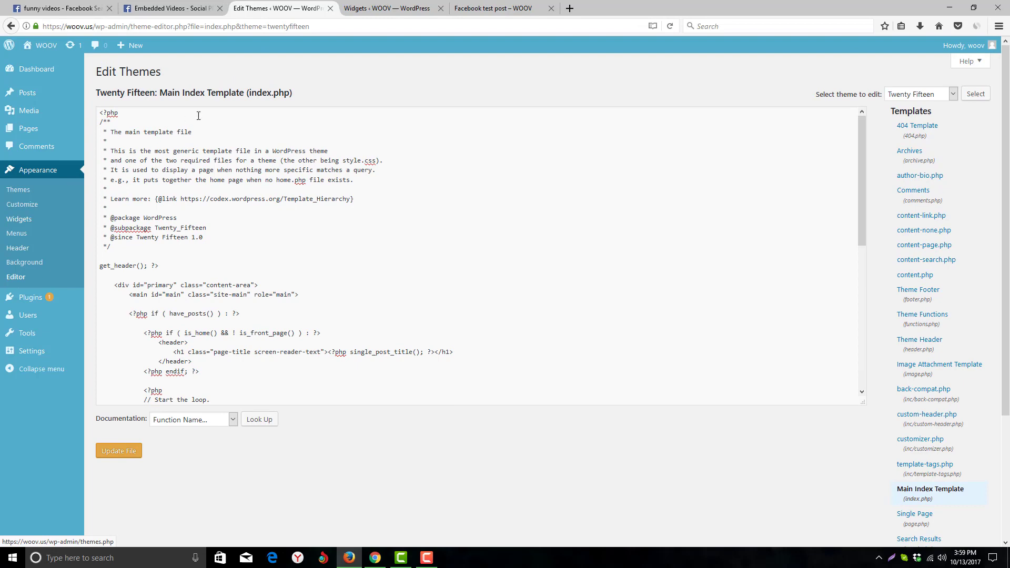
{"action": "scroll", "coordinate": [579, 189], "scroll_direction": "down", "scroll_amount": 10}
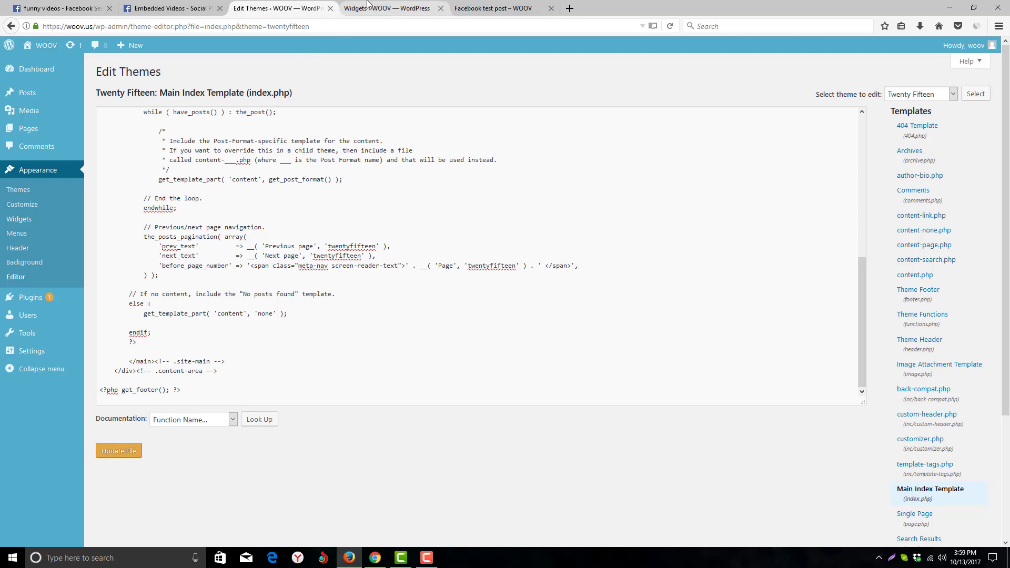
{"action": "left_click", "coordinate": [387, 8]}
{"action": "left_click", "coordinate": [330, 9]}
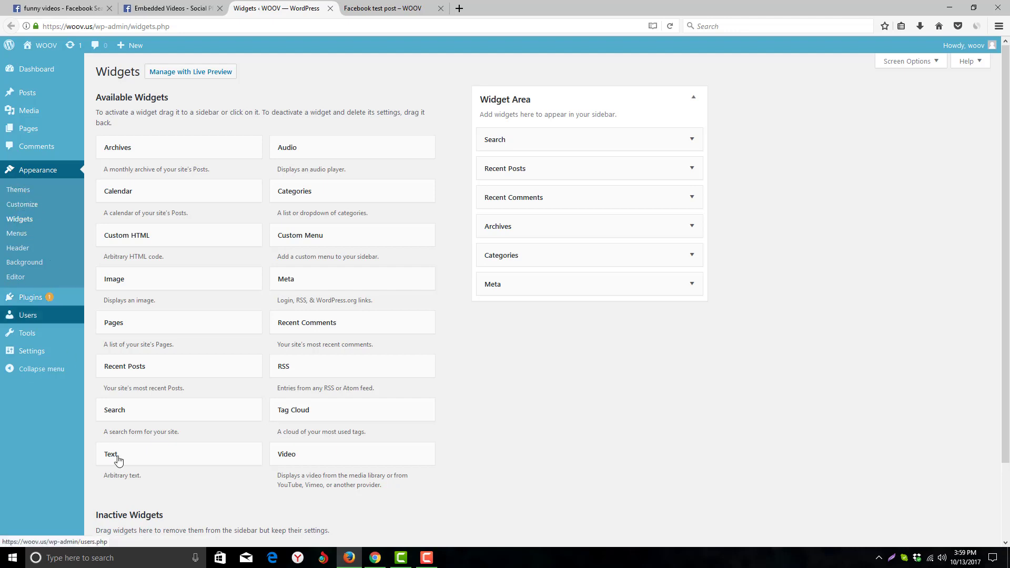
Add a Text widget containing Facebook's fb-root div and SDK script to the Widget Area, and save it
{"action": "left_click_drag", "start_coordinate": [138, 459], "coordinate": [527, 316]}
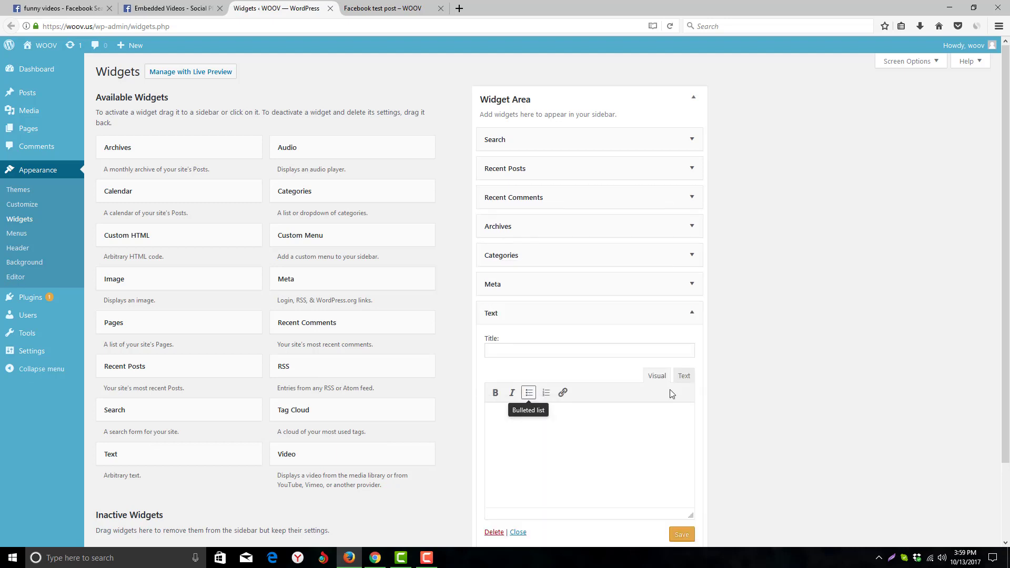
{"action": "scroll", "coordinate": [673, 389], "scroll_direction": "down", "scroll_amount": 3}
{"action": "left_click", "coordinate": [682, 290]}
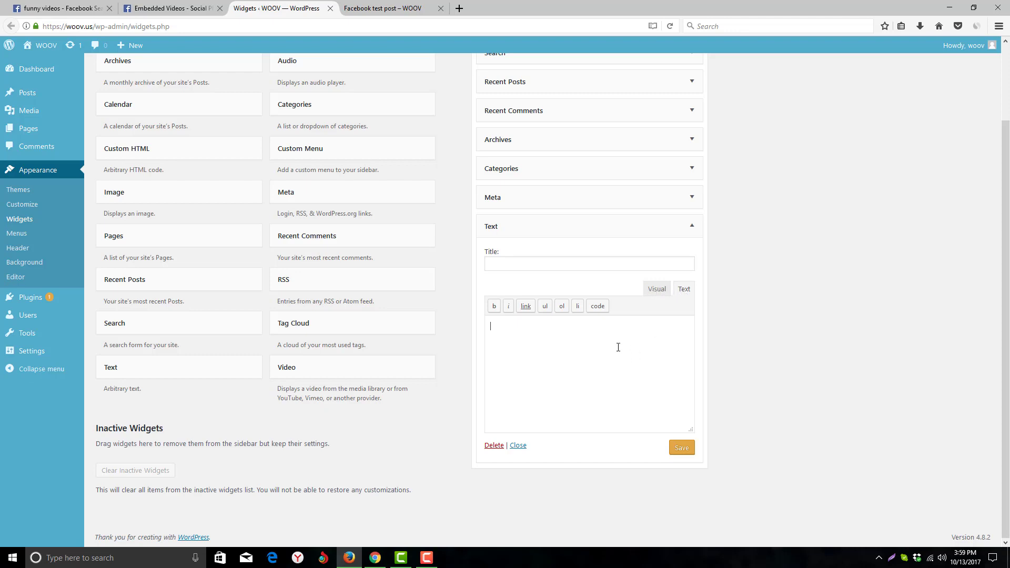
{"action": "key", "text": "ctrl+v"}
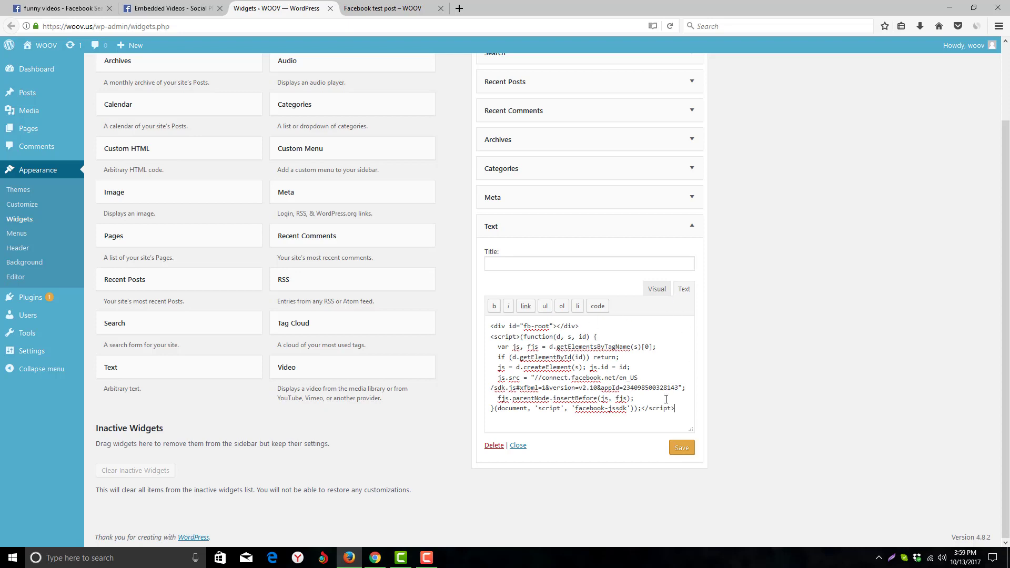
{"action": "left_click", "coordinate": [681, 451]}
Reload the Facebook test post and play, then pause, the embedded baby-laugh video
{"action": "left_click", "coordinate": [690, 226]}
{"action": "key", "text": "ctrl+Tab"}
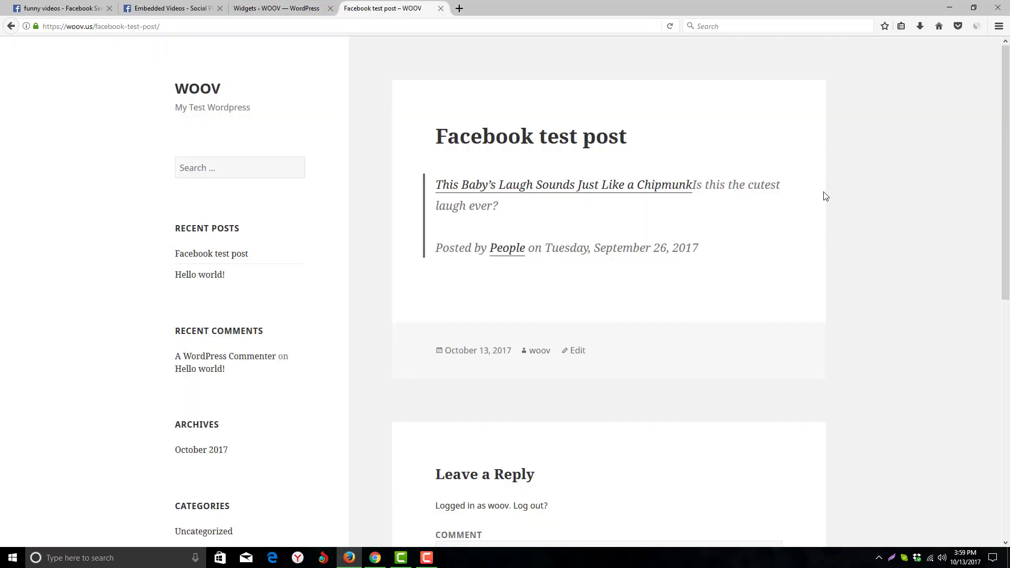
{"action": "key", "text": "F5"}
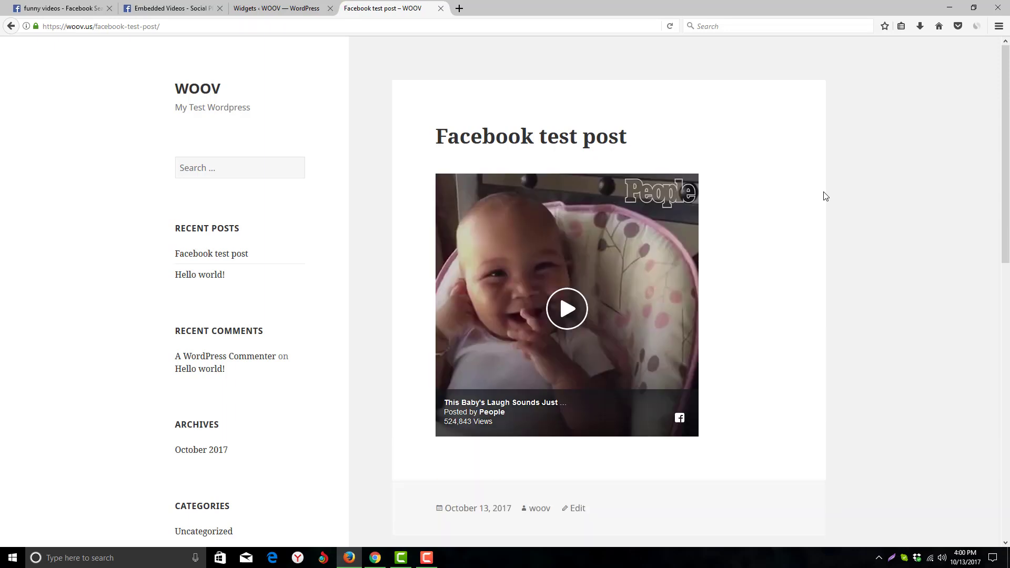
{"action": "left_click", "coordinate": [564, 312]}
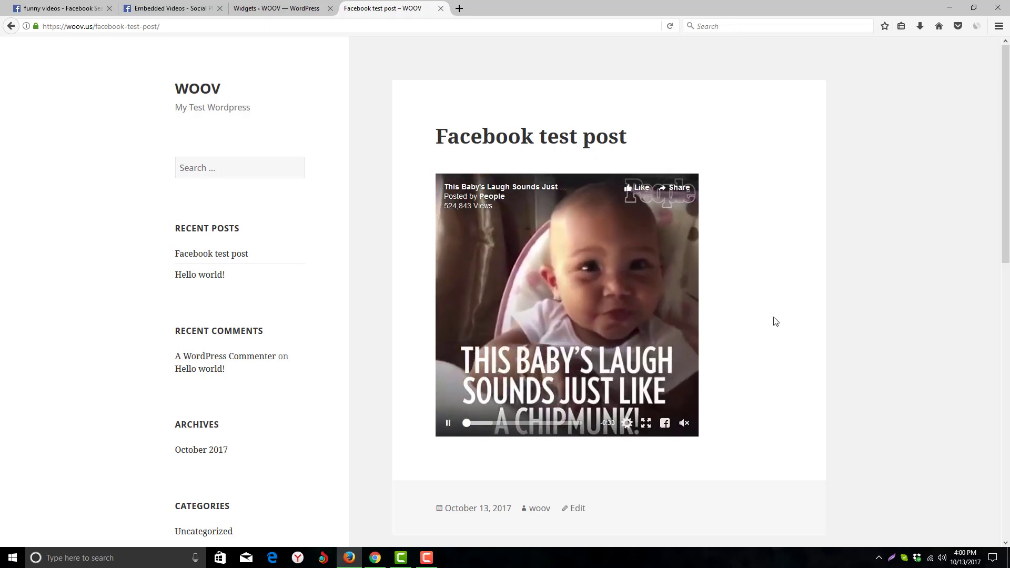
{"action": "left_click", "coordinate": [448, 424]}
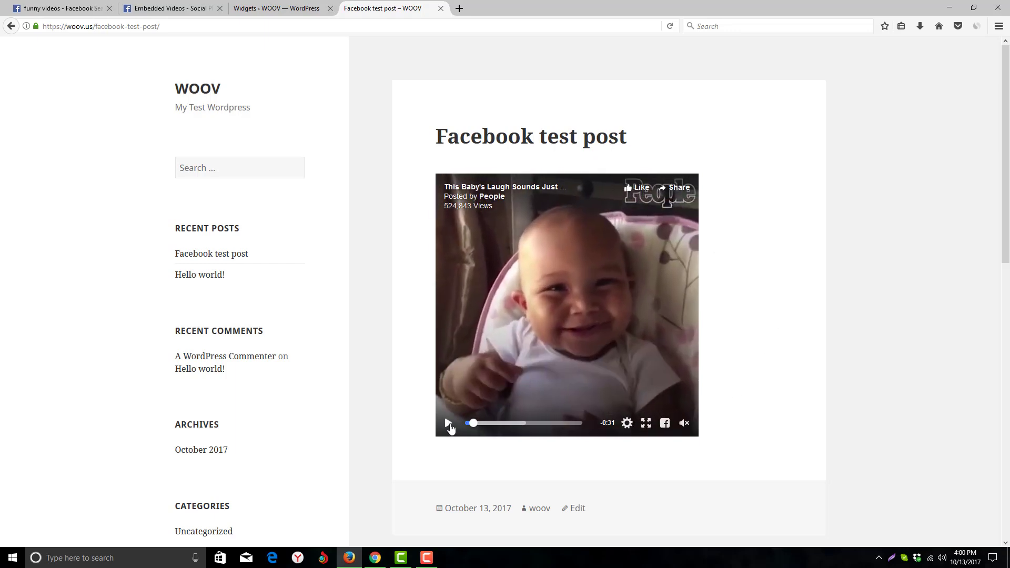